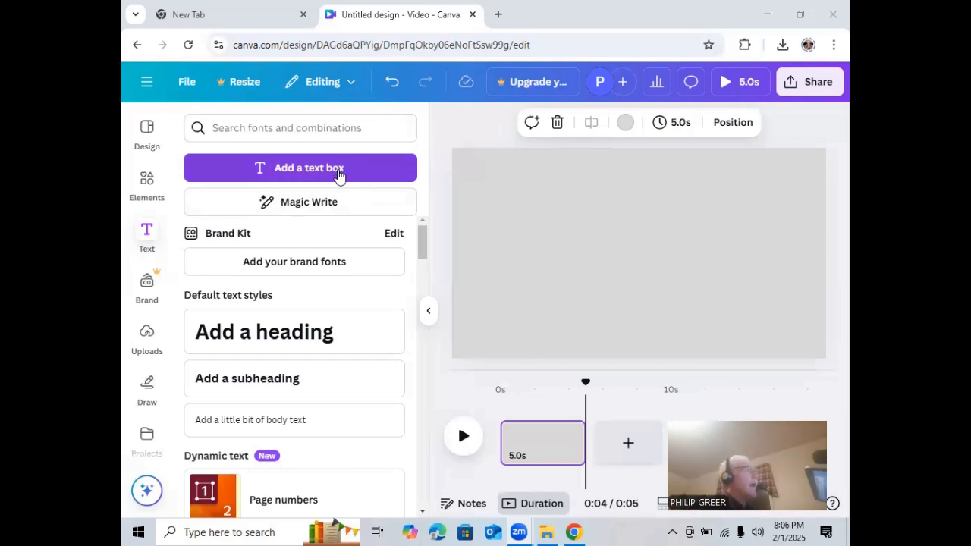
click(293, 170)
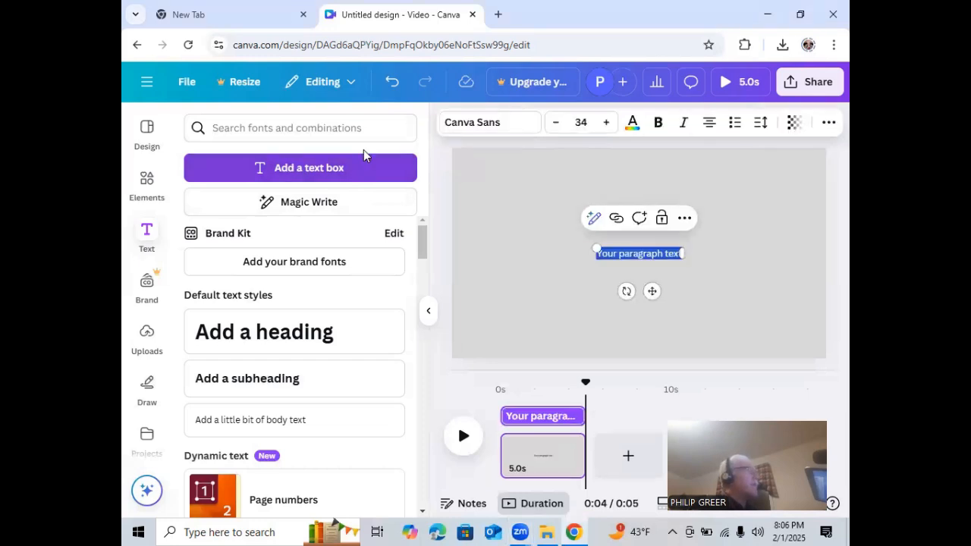
click(392, 86)
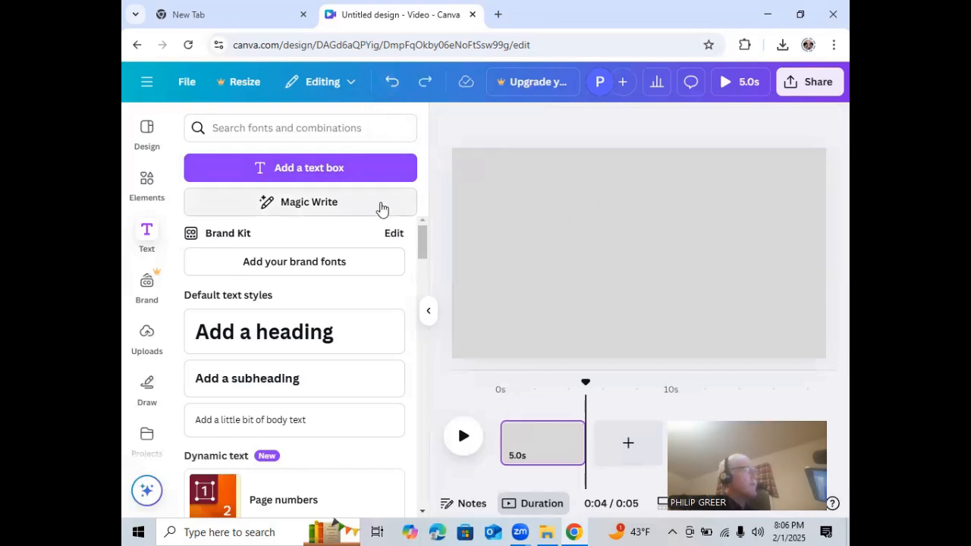
drag(422, 242, 416, 280)
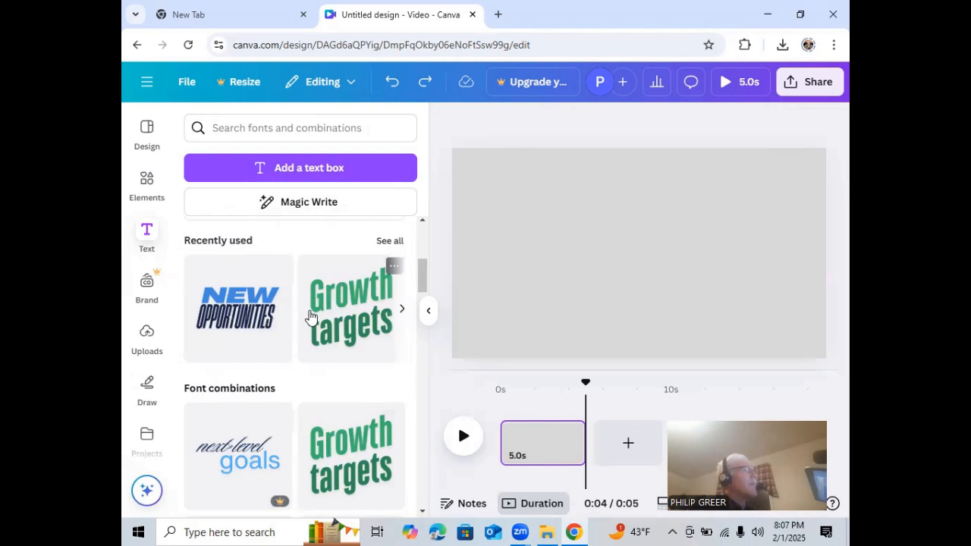
scroll(310, 317, down, 1)
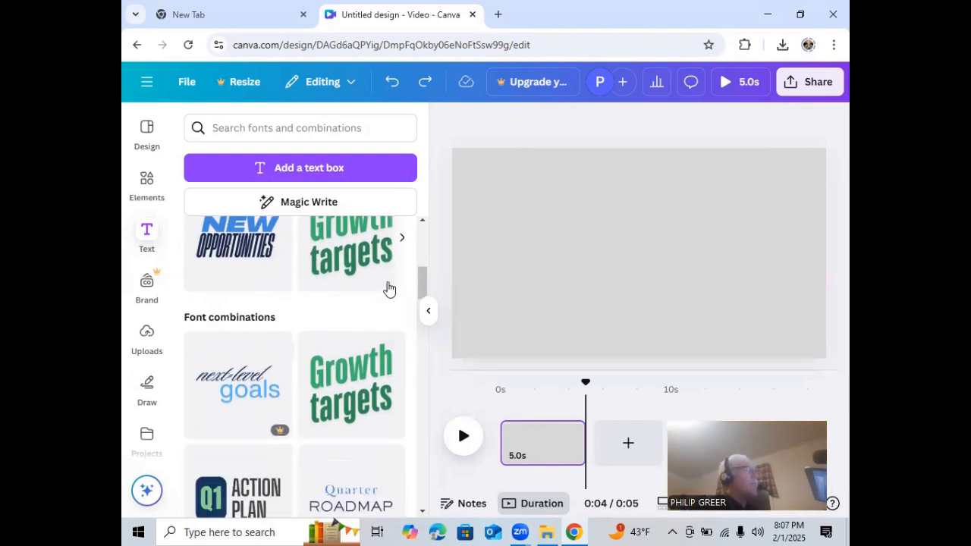
drag(422, 286, 425, 225)
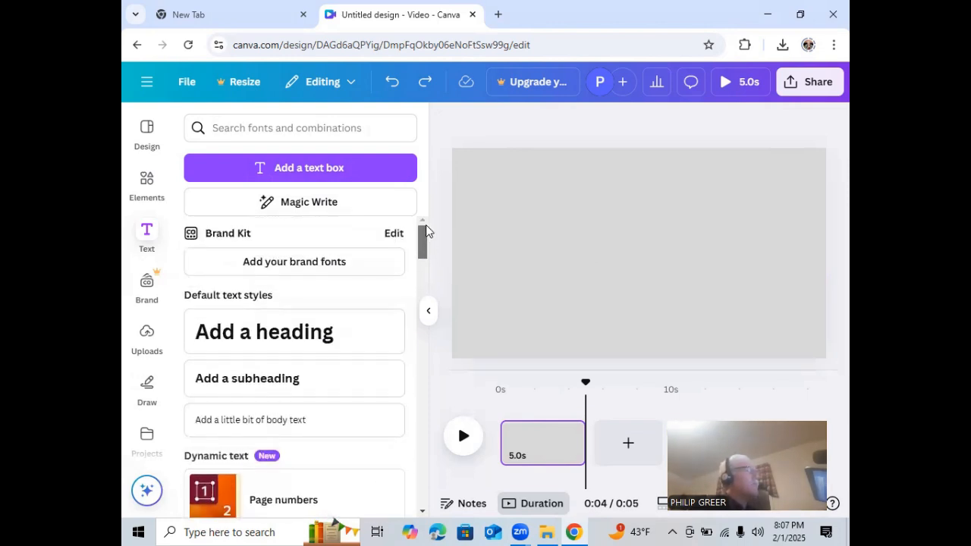
Add a text box to the page and increase its font size to 52
click(332, 168)
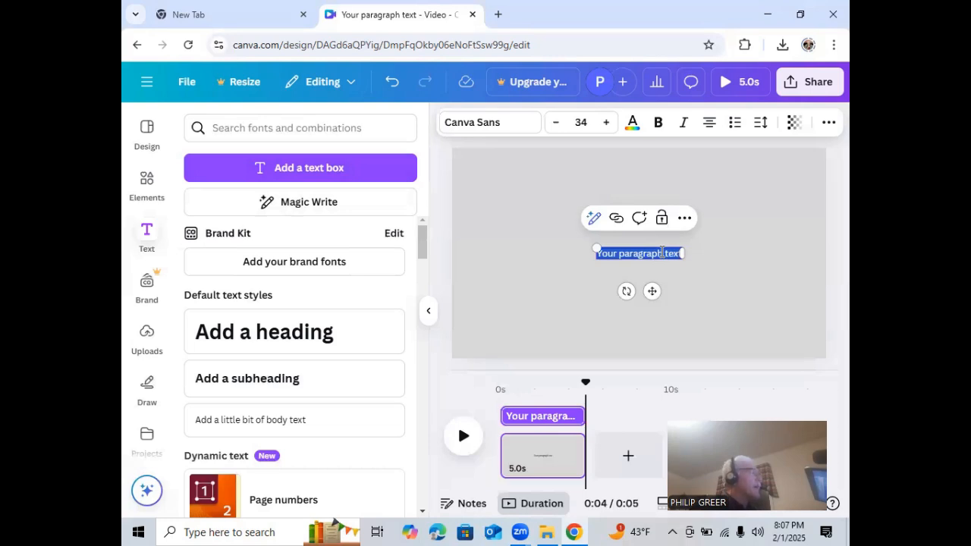
key(Escape)
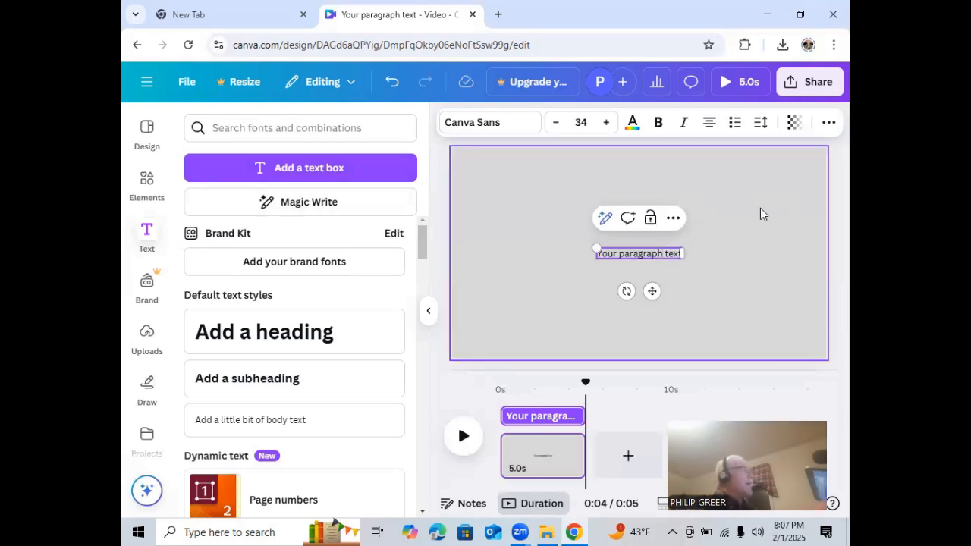
click(606, 123)
click(607, 123)
click(607, 123)
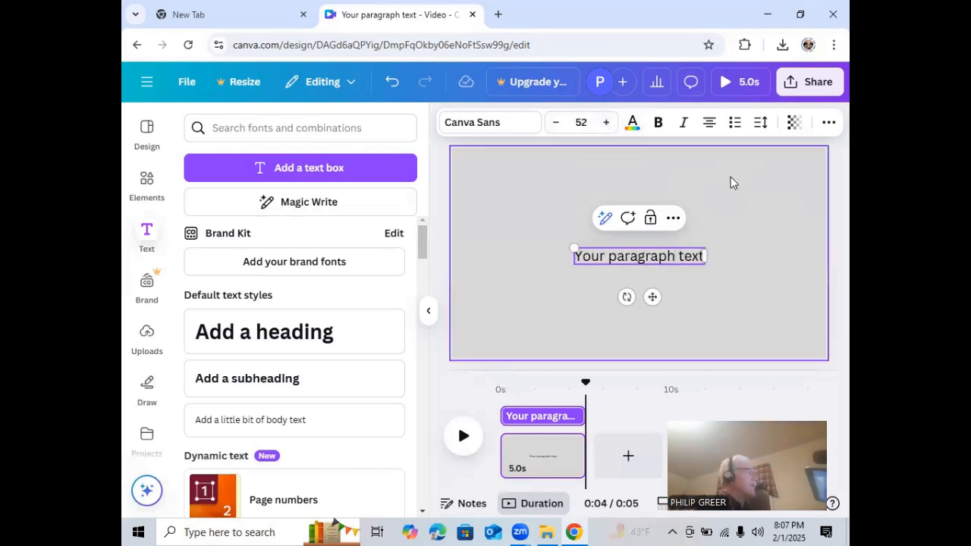
Replace the placeholder text with "I like tests"
key(BackSpace)
key(BackSpace)
key(BackSpace)
key(BackSpace)
key(BackSpace)
key(BackSpace)
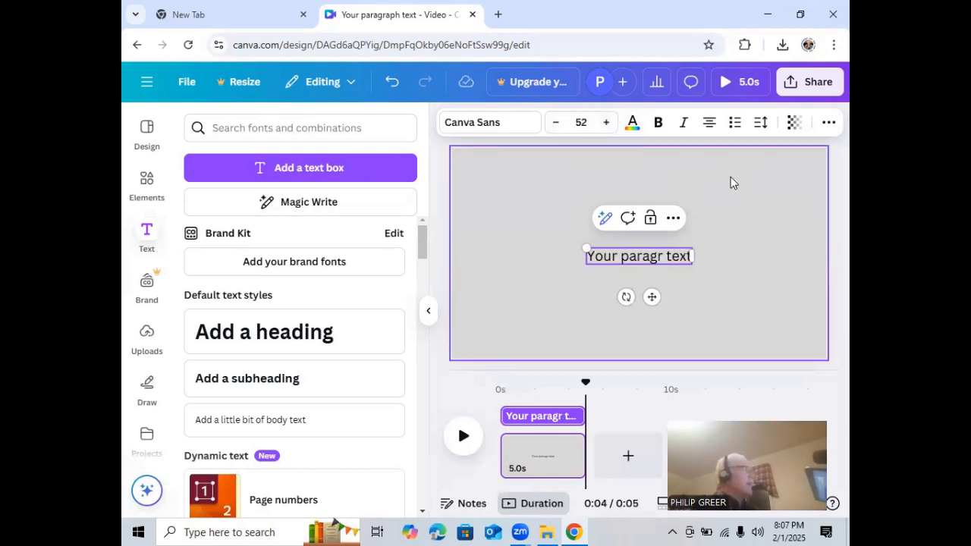
key(BackSpace)
key(BackSpace)
key(BackSpace)
key(BackSpace)
key(BackSpace)
key(BackSpace)
key(BackSpace)
key(BackSpace)
key(BackSpace)
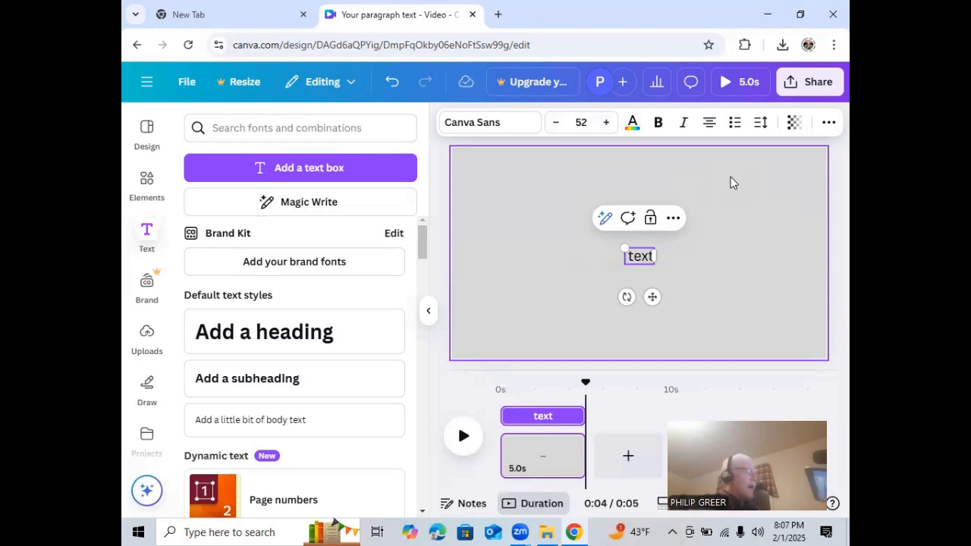
text(I l )
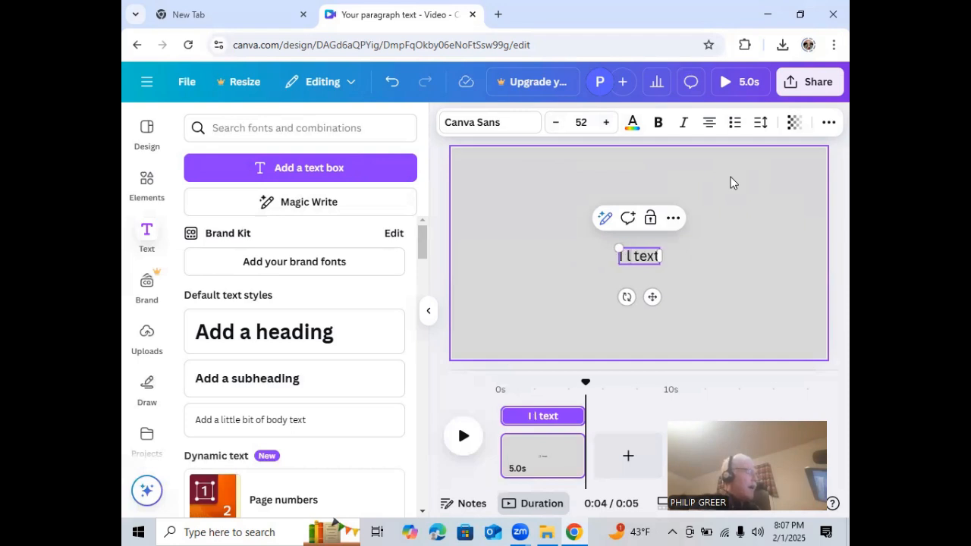
text(ike)
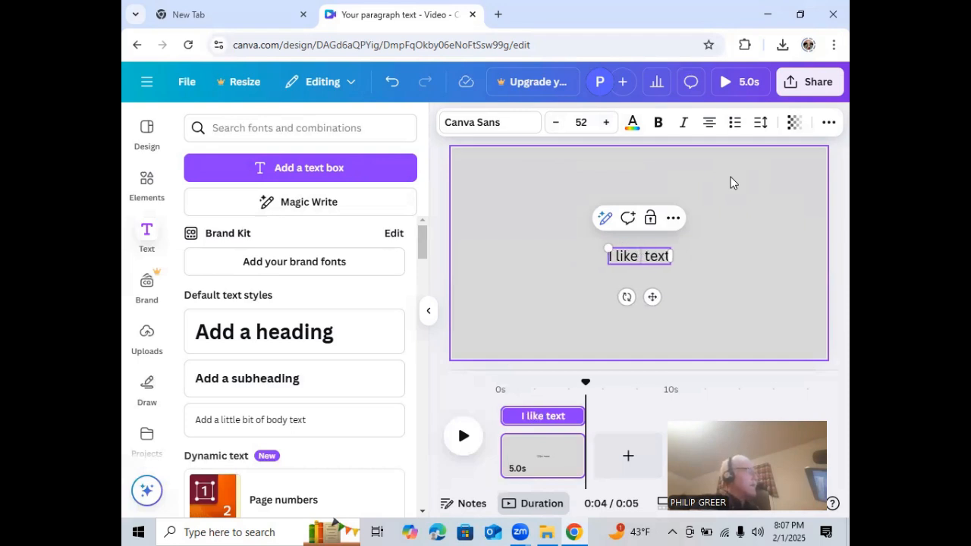
text(tests)
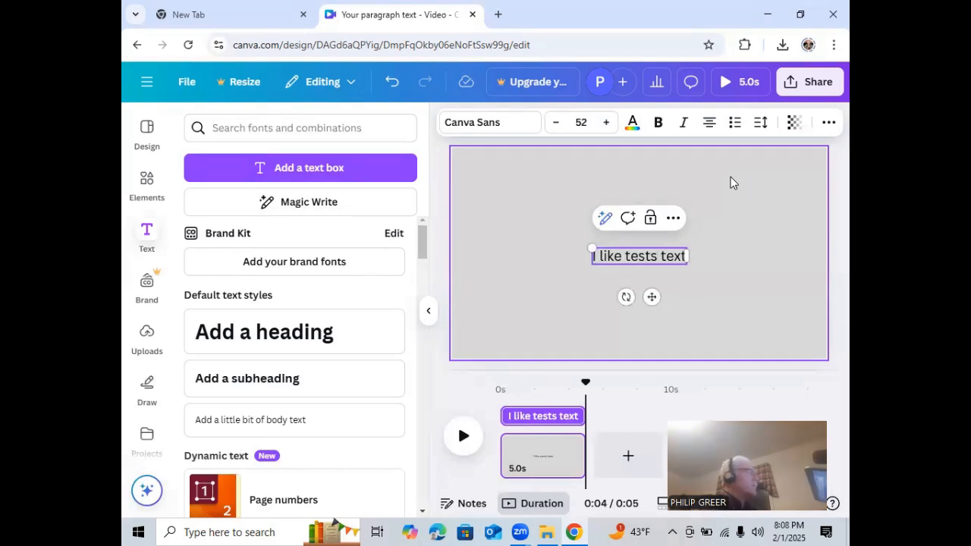
key(BackSpace)
key(BackSpace)
key(BackSpace)
key(BackSpace)
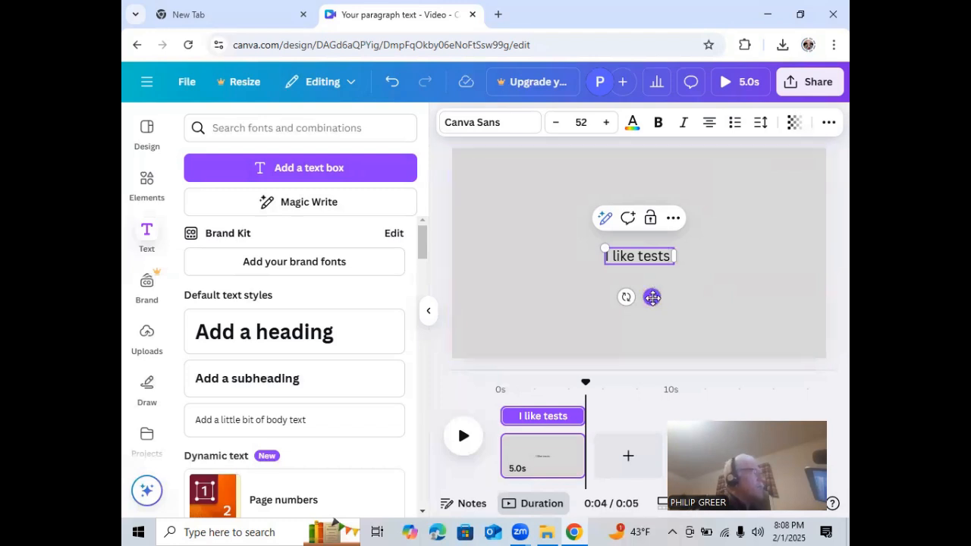
Move the "I like tests" text to the upper-left corner of the page and deselect it
drag(653, 298, 528, 207)
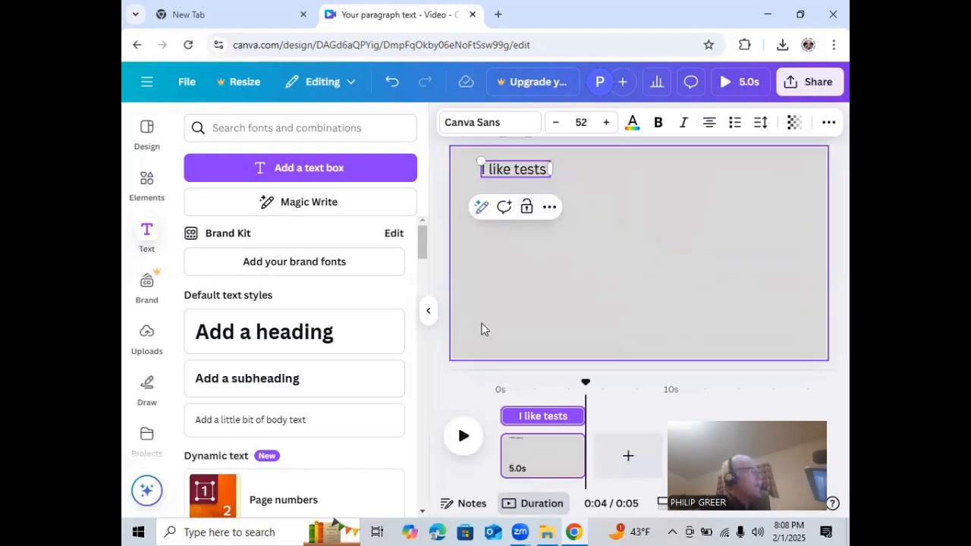
click(437, 367)
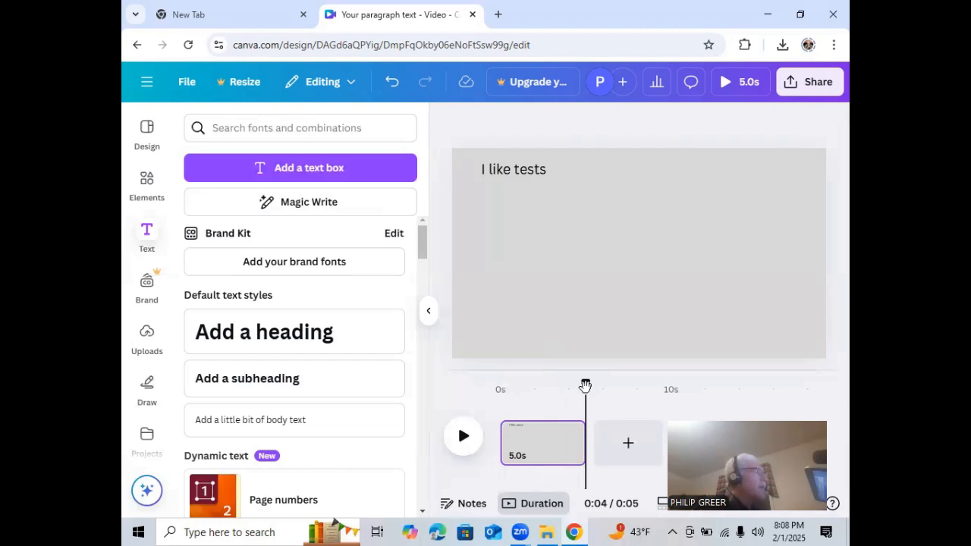
Trim the start of the page's clip to shorten it to 2.8 s, and extend its end to 4.5 s
drag(519, 439, 527, 440)
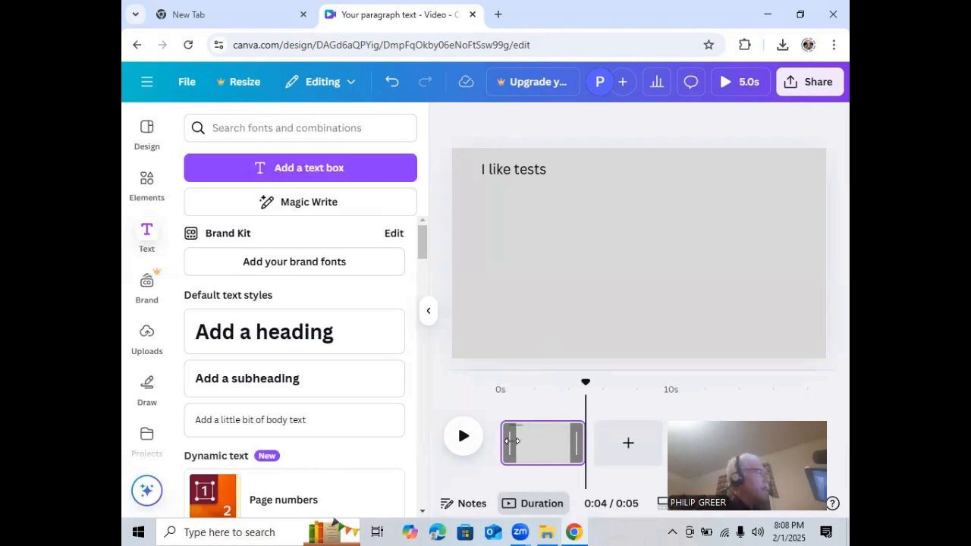
drag(512, 440, 542, 441)
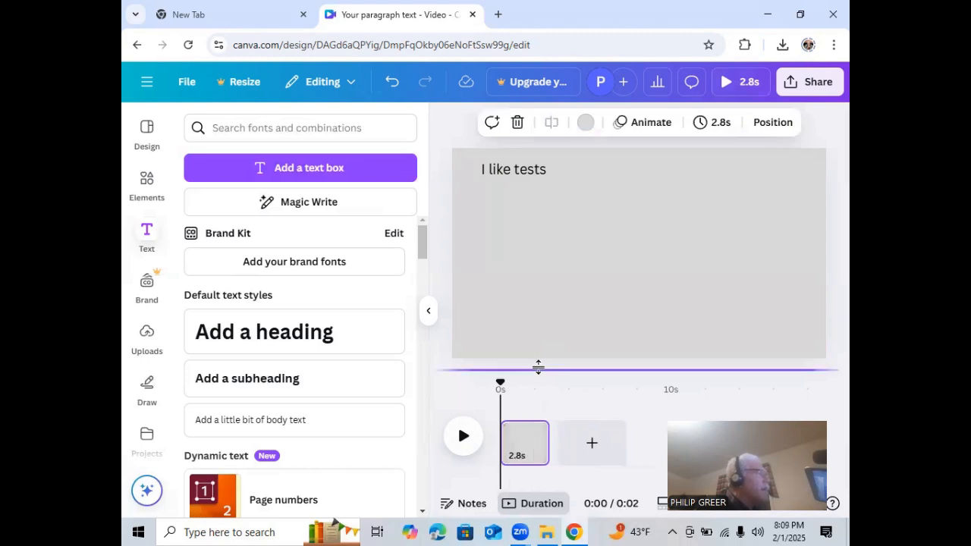
drag(548, 442, 572, 445)
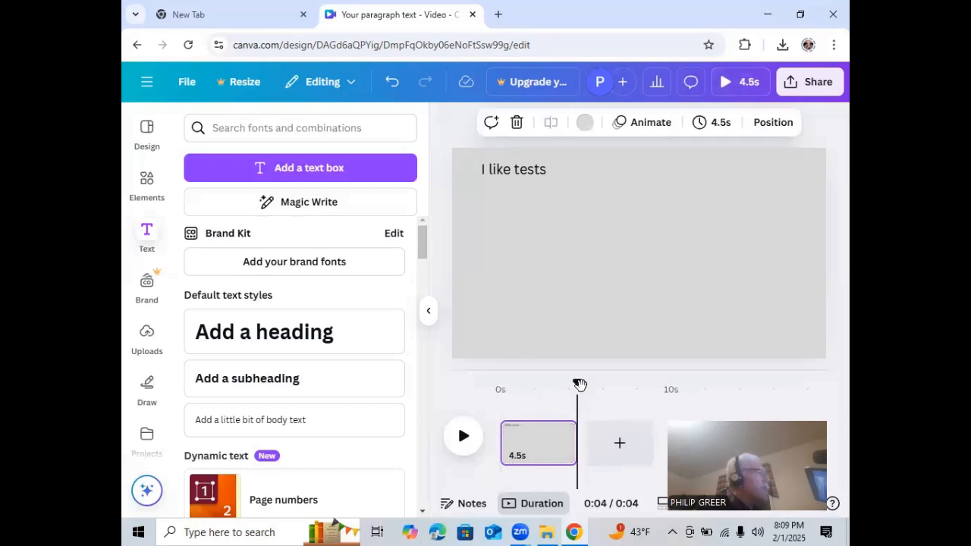
Play the clip briefly from the start, pause it, and try trimming its beginning to the playhead for a 3.0 s duration
click(500, 389)
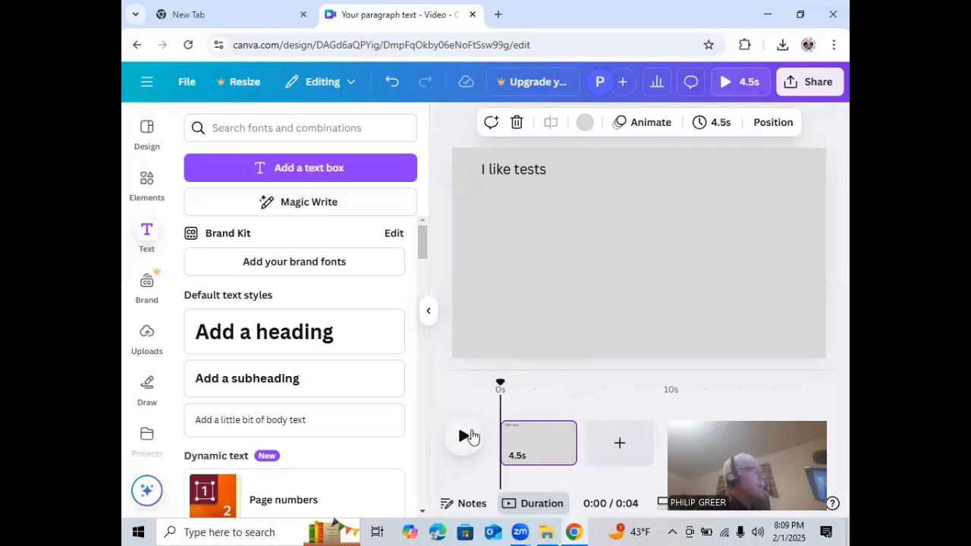
click(462, 442)
click(472, 438)
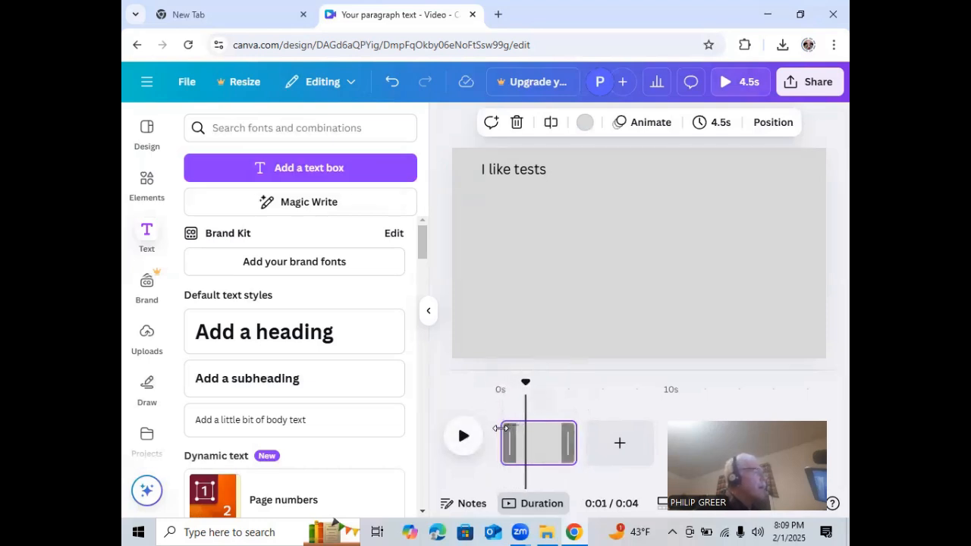
drag(499, 428, 524, 430)
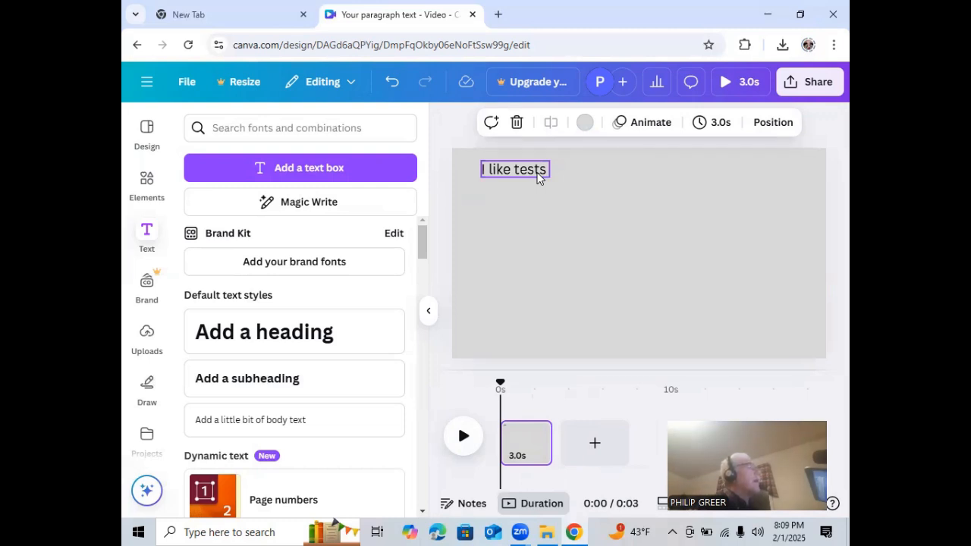
click(390, 82)
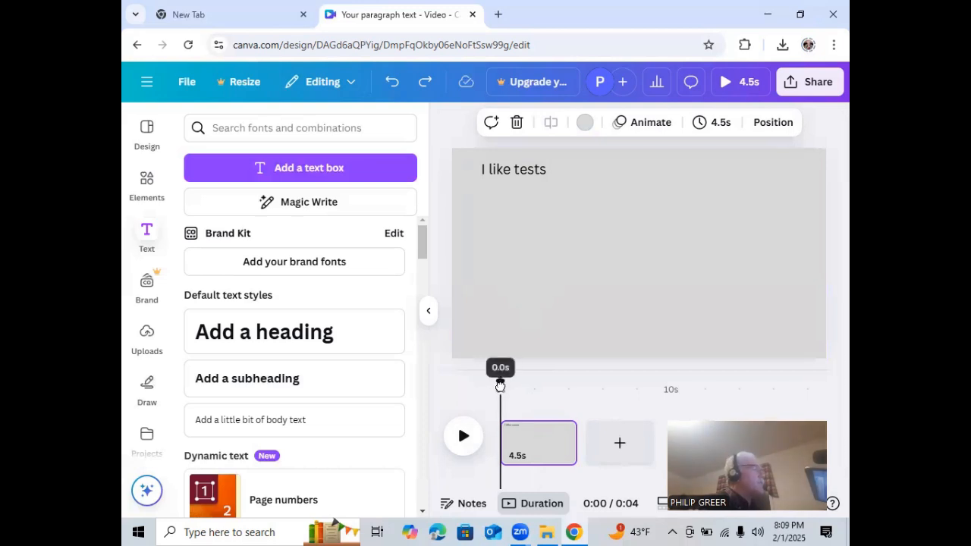
Try to trim the beginning of the clip to the playhead placed at 1.7 s
drag(500, 386, 530, 385)
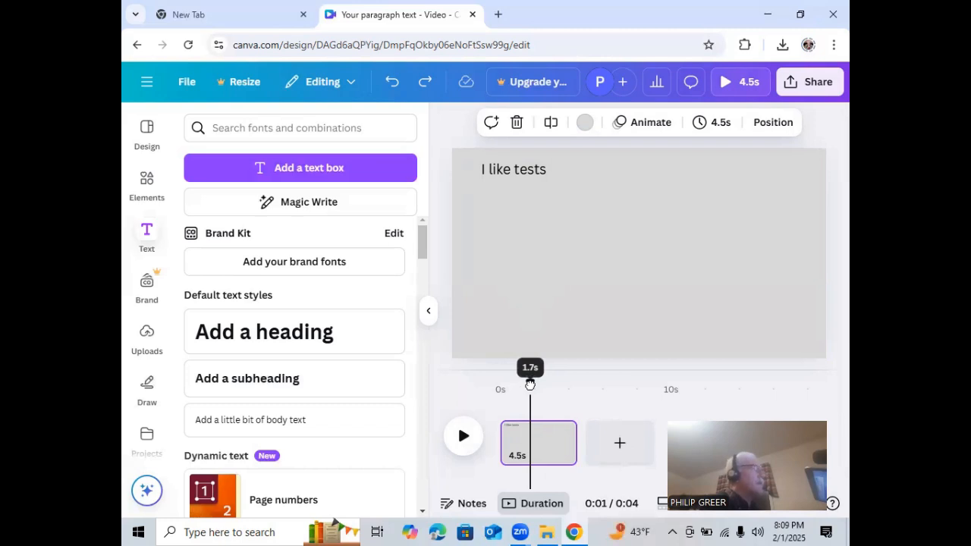
drag(529, 384, 529, 384)
click(541, 450)
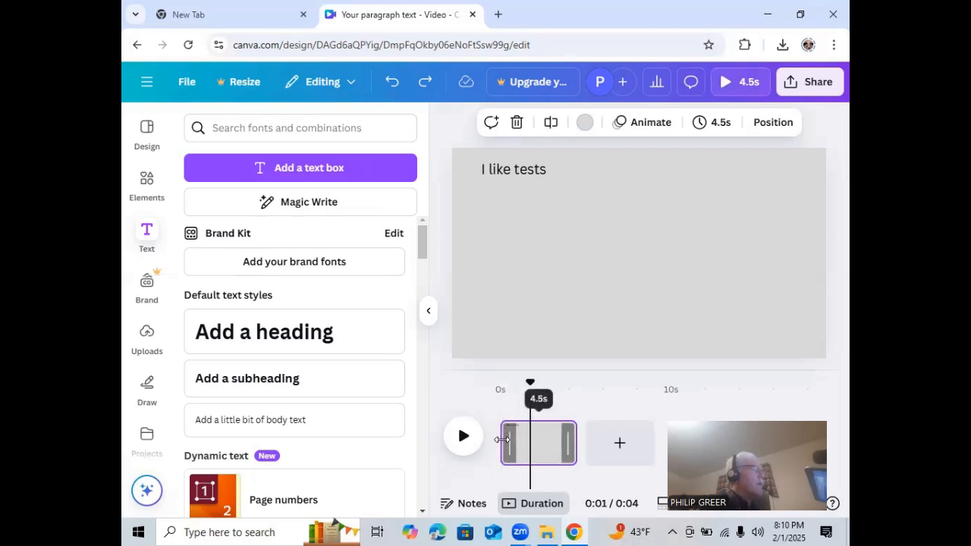
drag(503, 440, 529, 440)
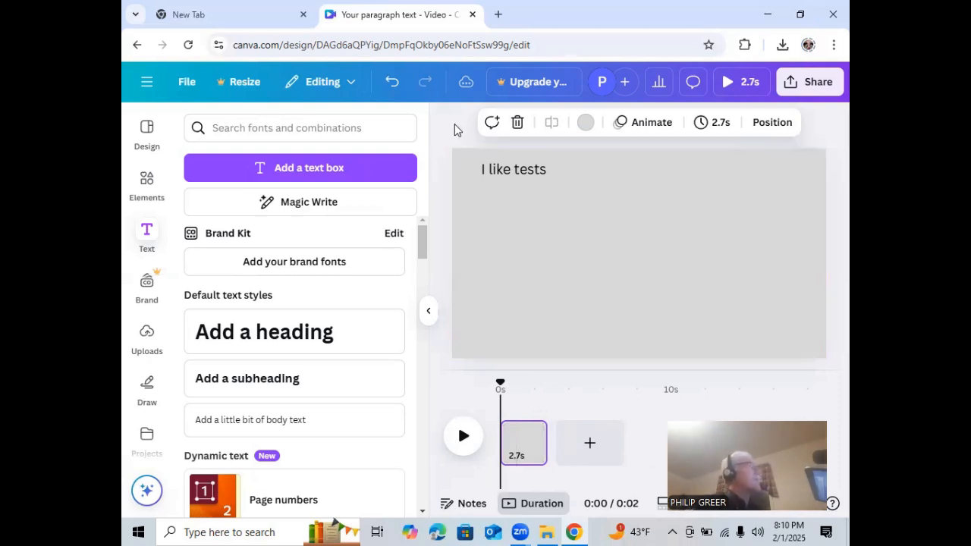
click(392, 81)
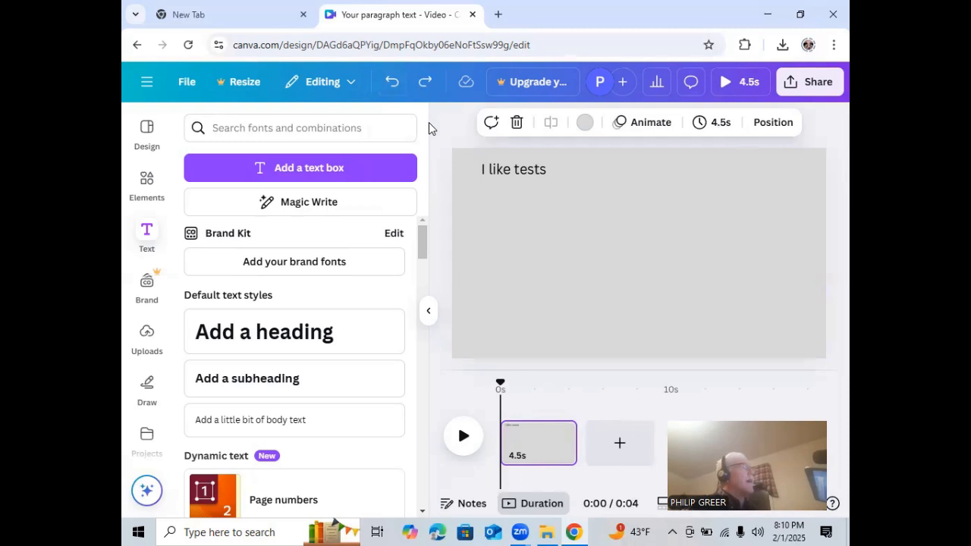
Insert the uploaded "DRINK AWAY YOUR UTI" image onto the page and deselect it
click(146, 333)
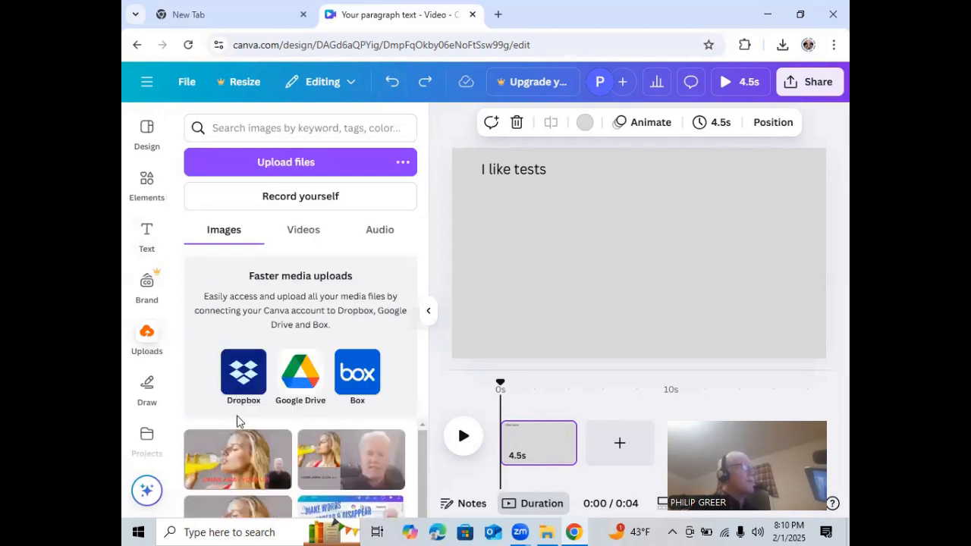
click(234, 460)
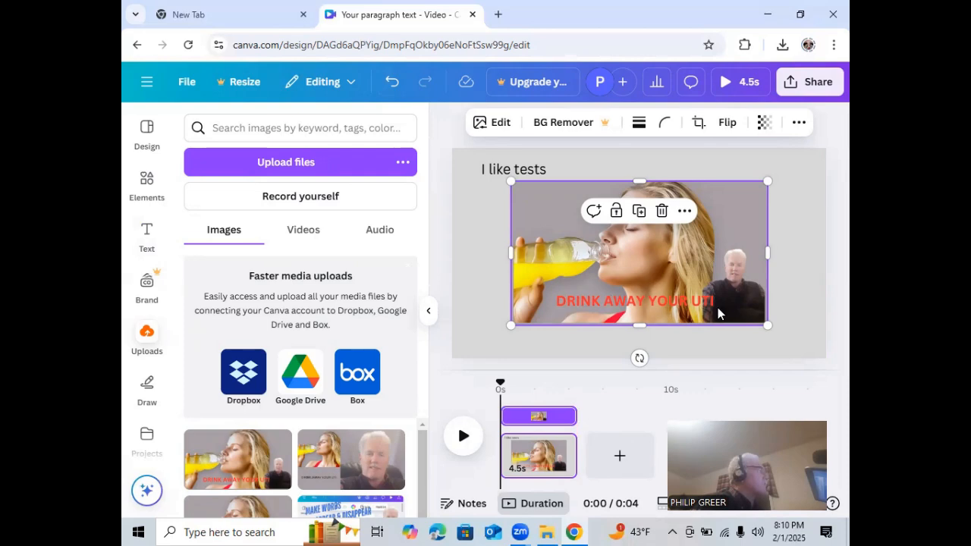
click(441, 230)
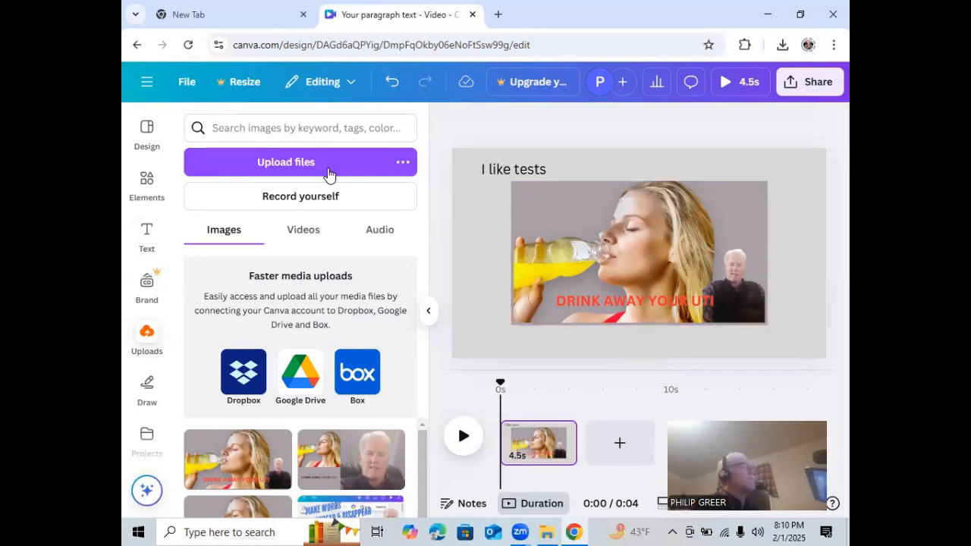
Delete the "I like tests" text box from the page
click(148, 235)
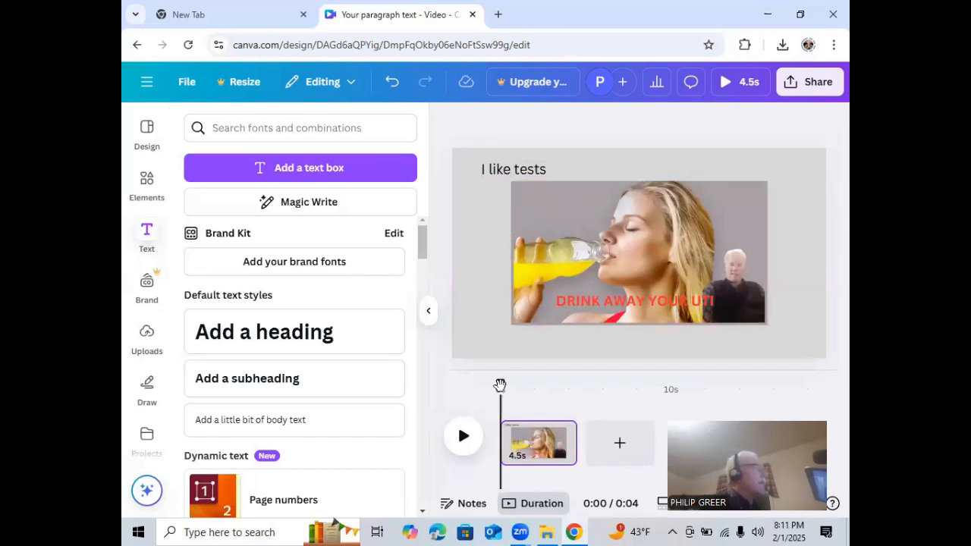
click(516, 176)
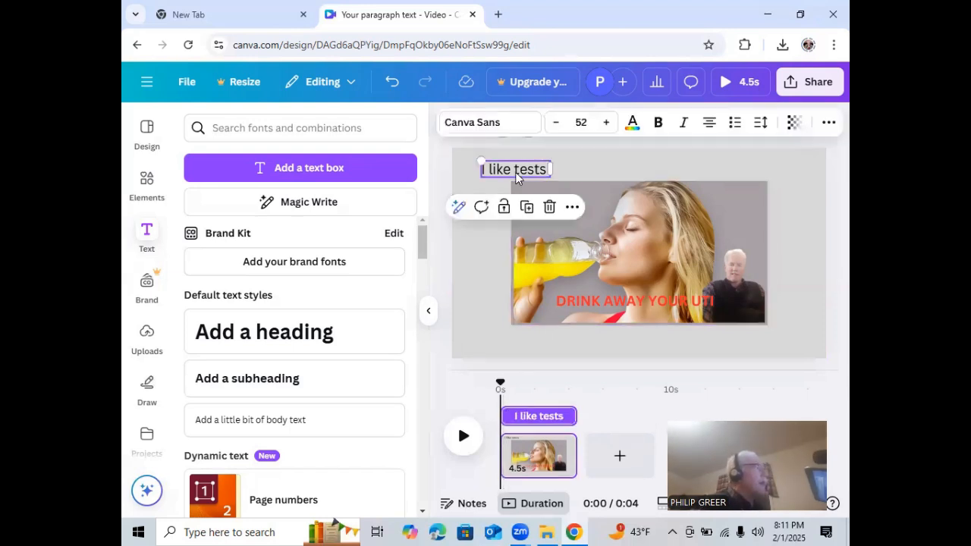
click(549, 211)
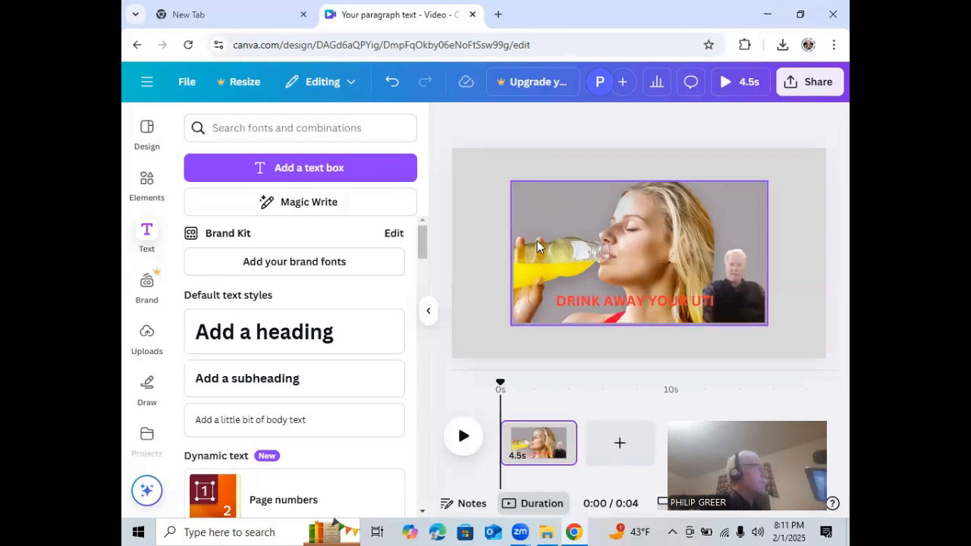
Move the timeline playhead from the start of the clip to about the 0:01 mark
mouse_move(500, 386)
mouse_down()
mouse_move(529, 387)
mouse_move(500, 388)
mouse_up()
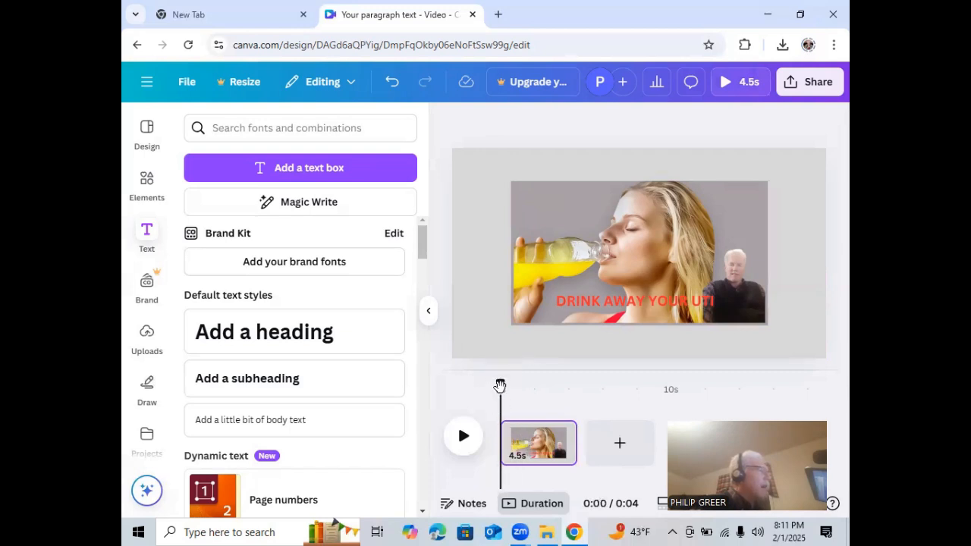
drag(500, 386, 531, 387)
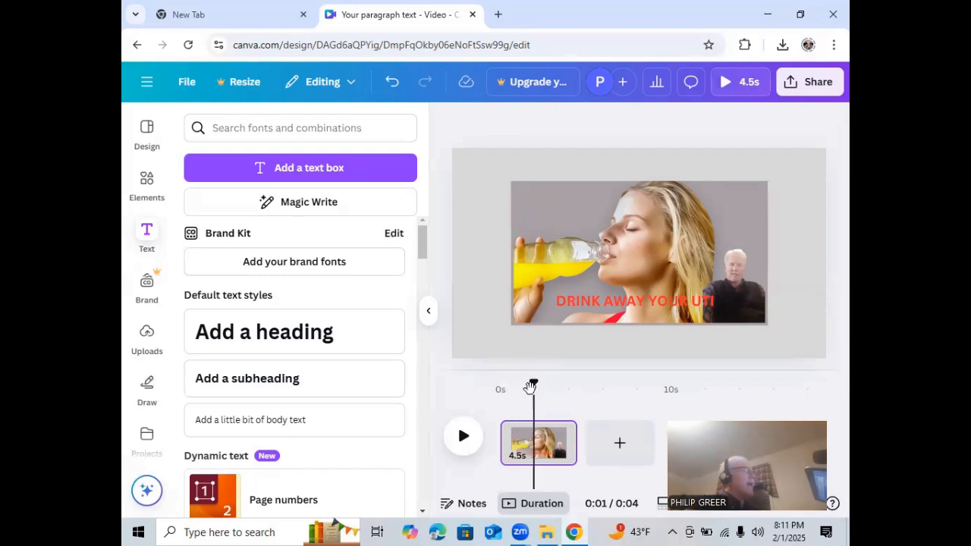
Delete the "DRINK AWAY YOUR UTI" image from the page, leaving the page itself in place
click(534, 453)
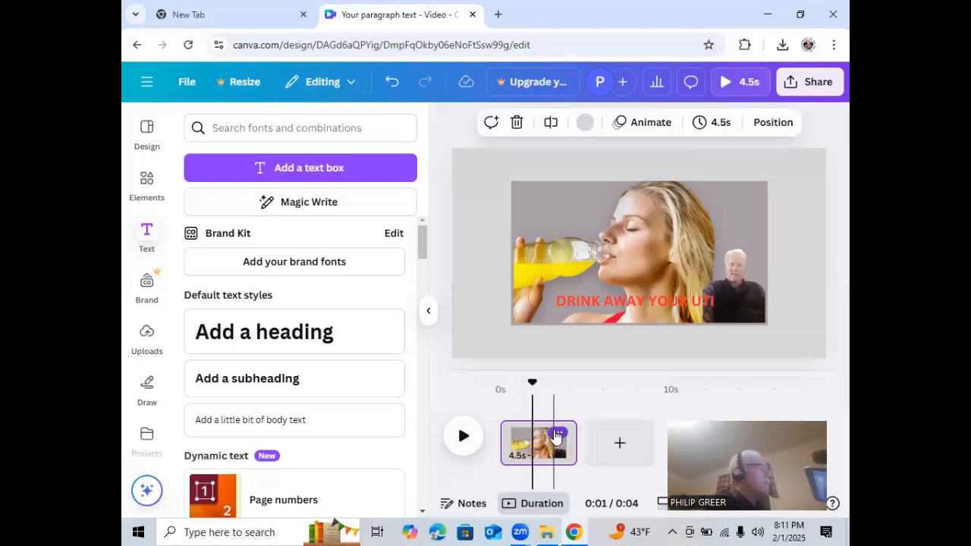
click(557, 433)
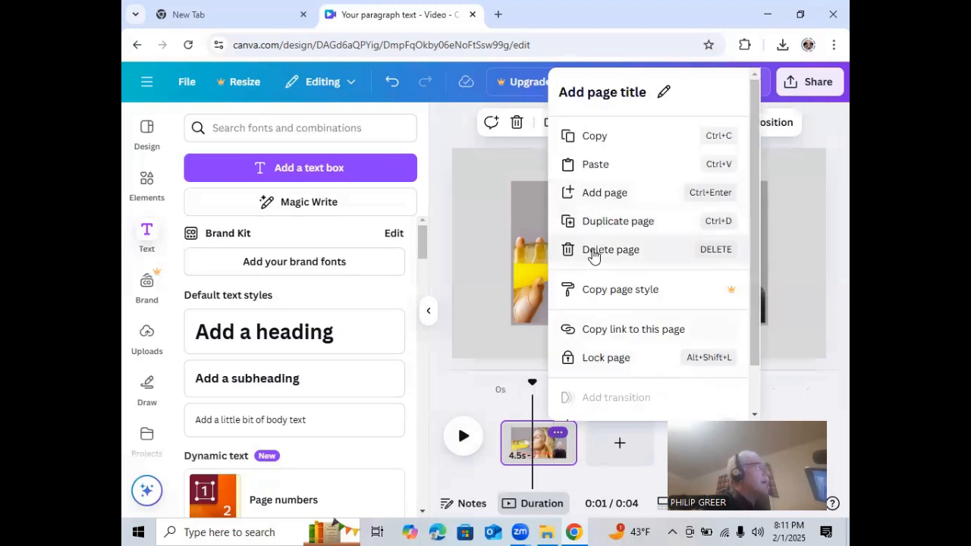
click(431, 388)
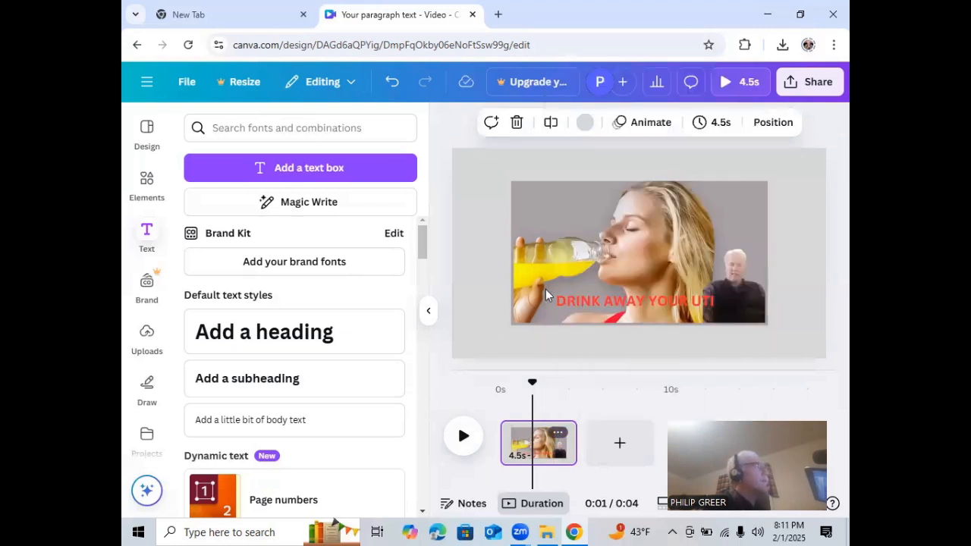
click(604, 253)
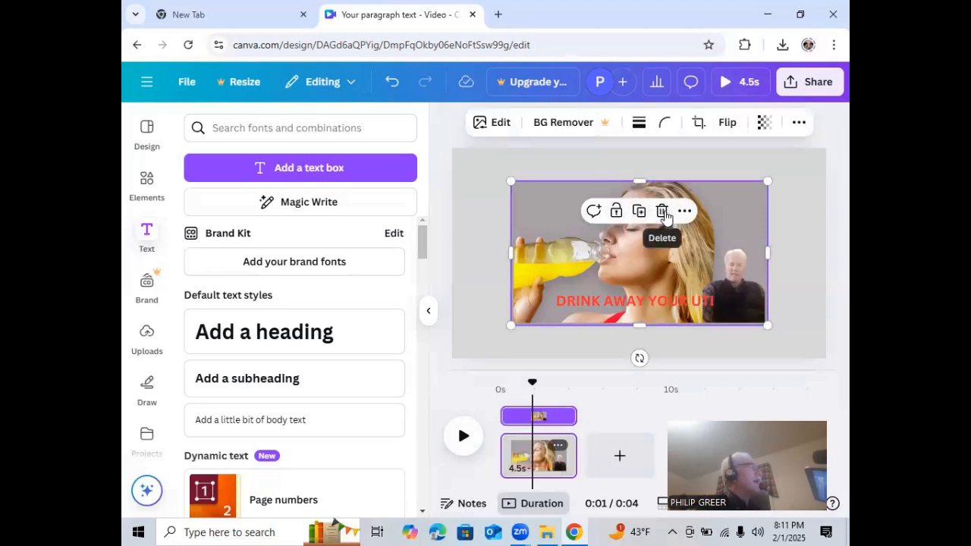
click(661, 211)
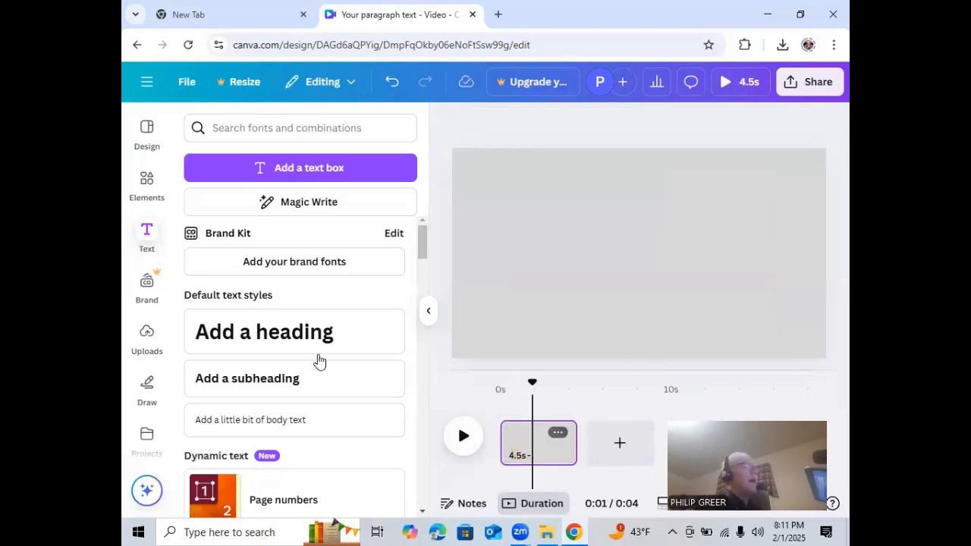
Insert the 16.5 s video from the "Other projects" folder onto the empty page and deselect it
click(148, 337)
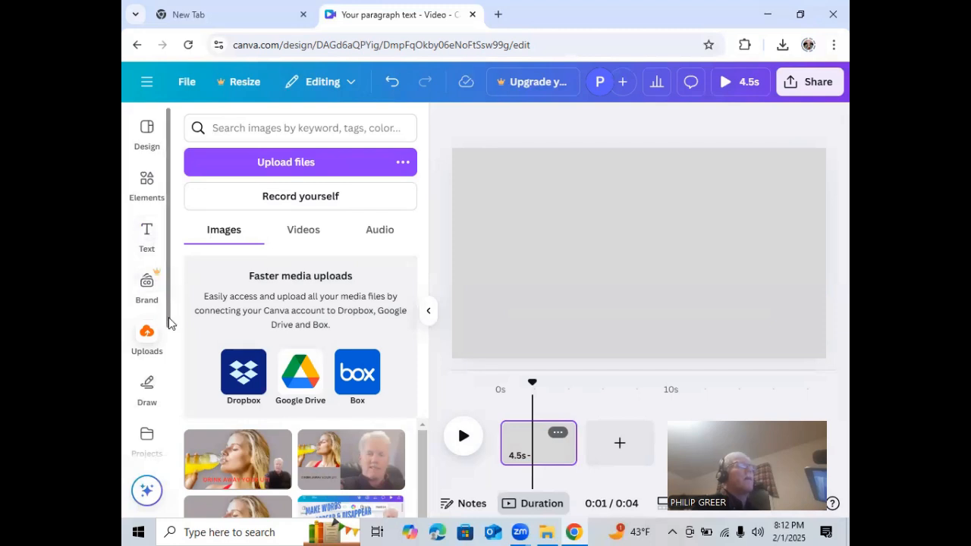
scroll(147, 364, down, 2)
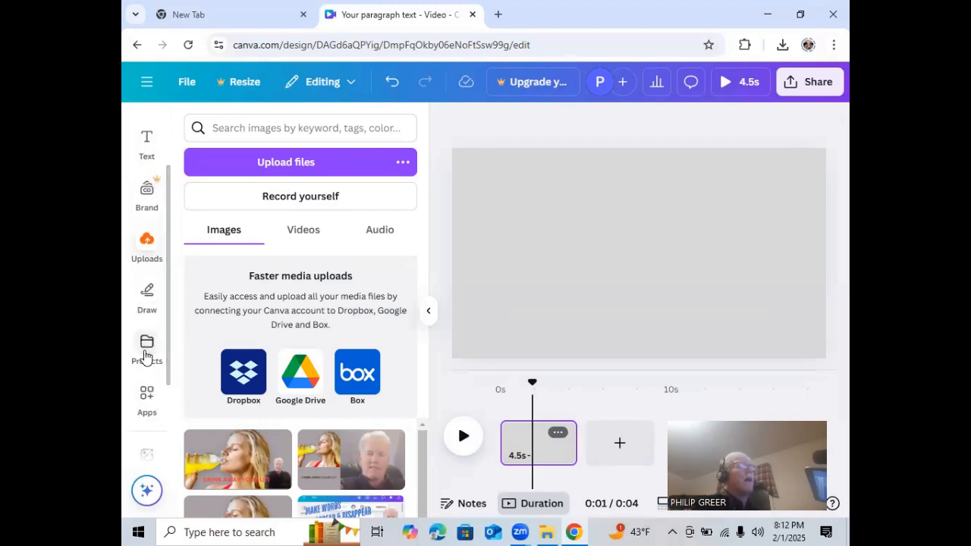
click(147, 351)
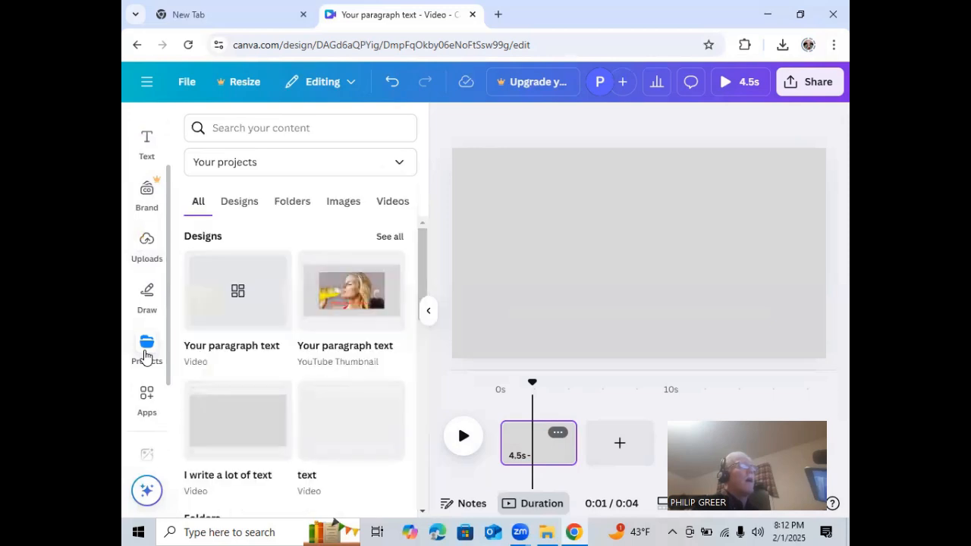
drag(422, 256, 398, 368)
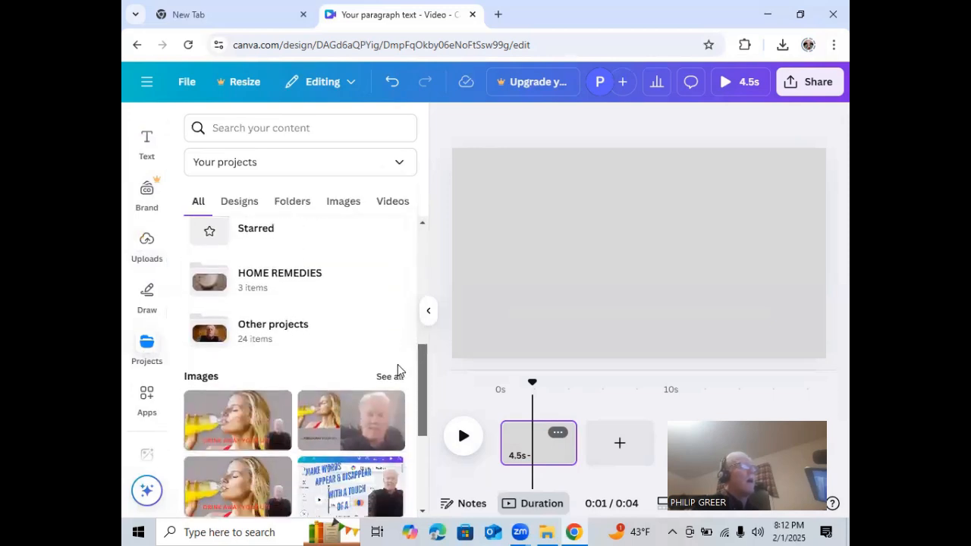
click(268, 334)
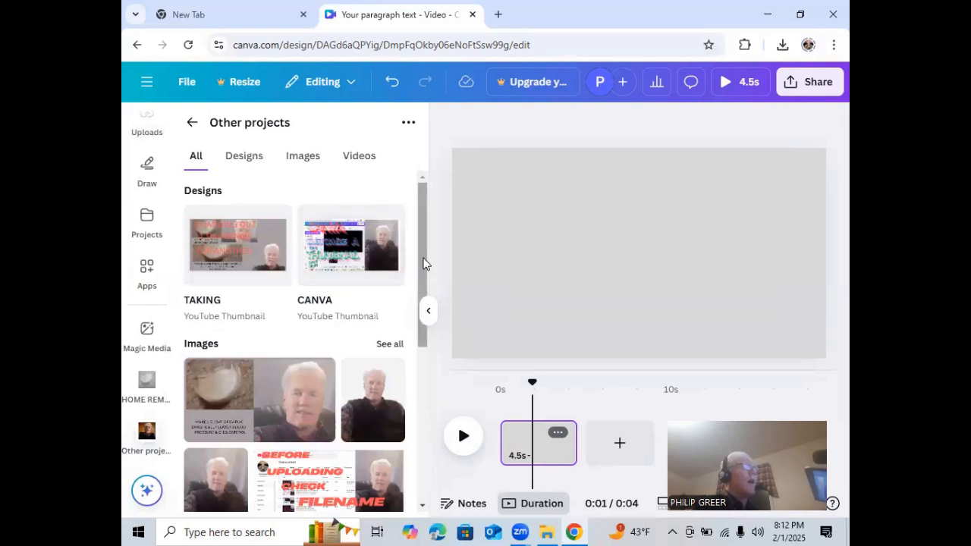
drag(420, 267, 405, 352)
scroll(402, 360, down, 1)
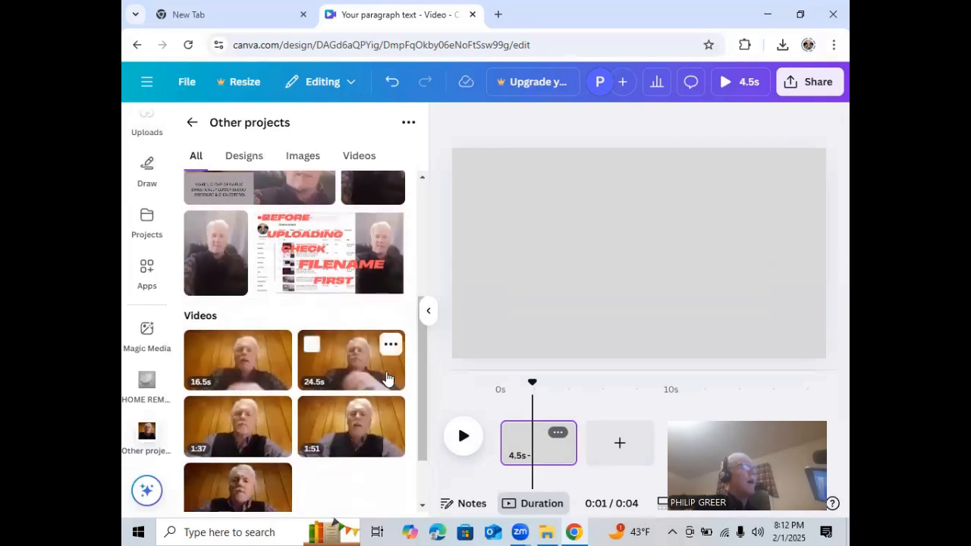
click(230, 368)
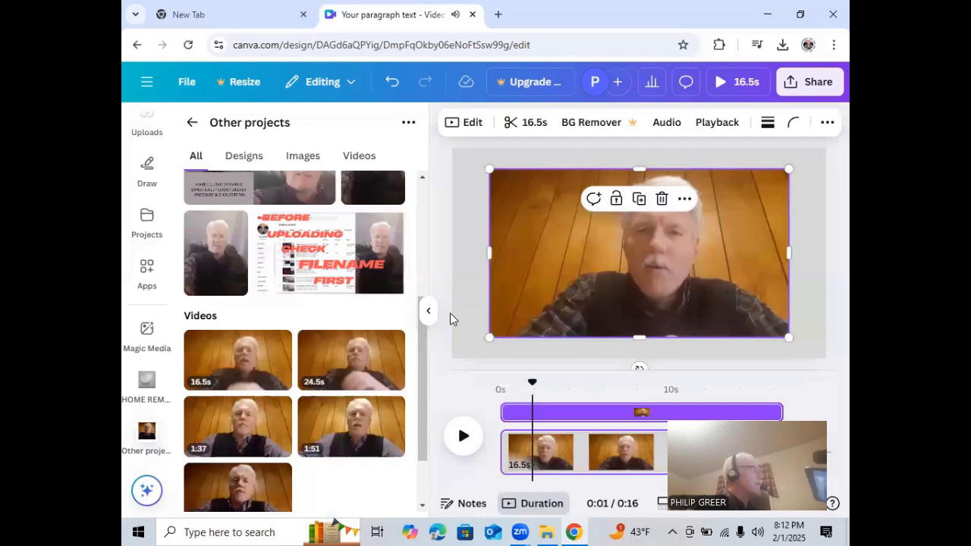
click(437, 272)
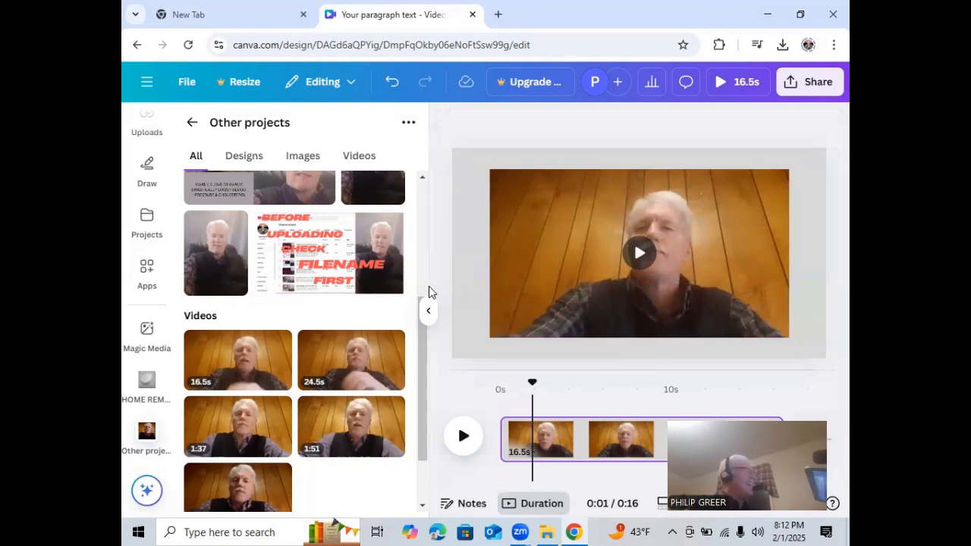
Add the recently used "NEW OPPORTUNITIES" text combination on top of the video
mouse_move(510, 342)
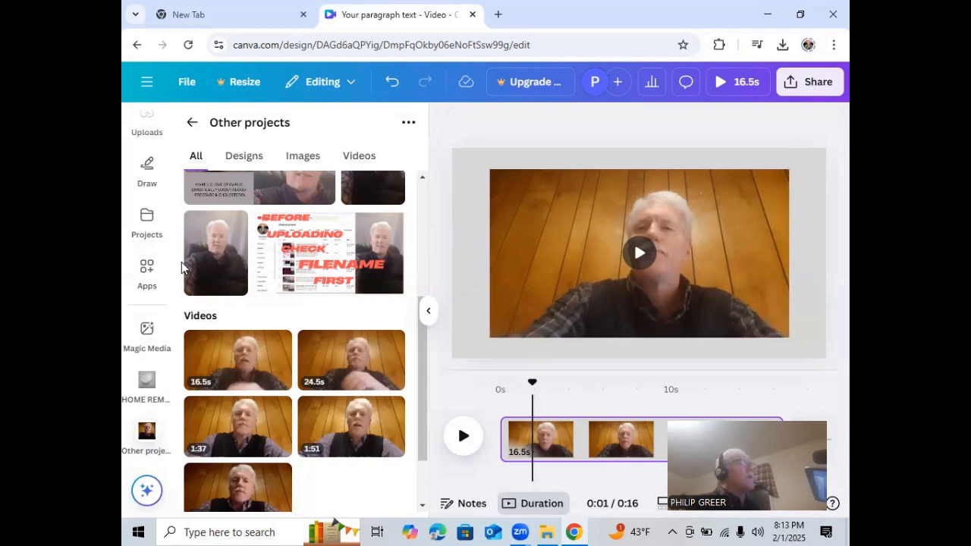
drag(167, 272, 186, 115)
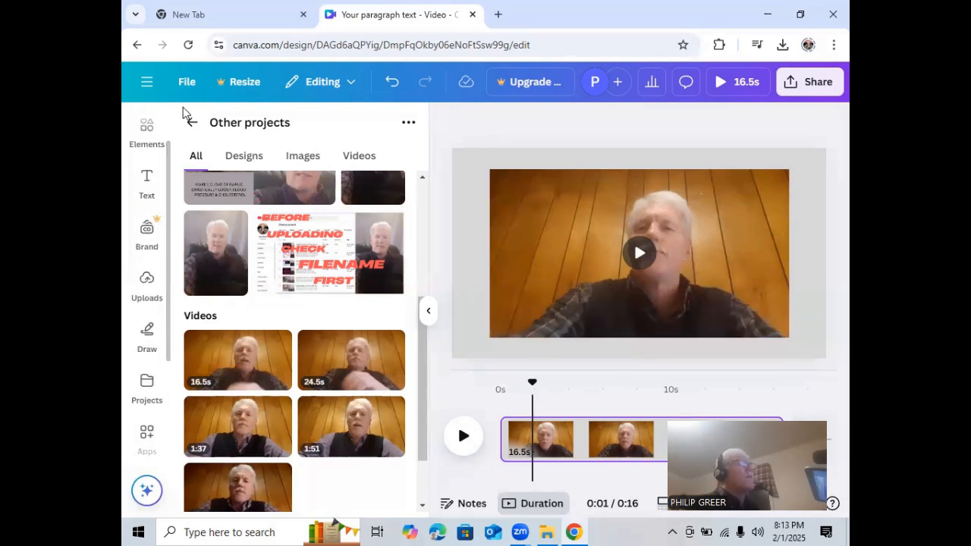
click(147, 181)
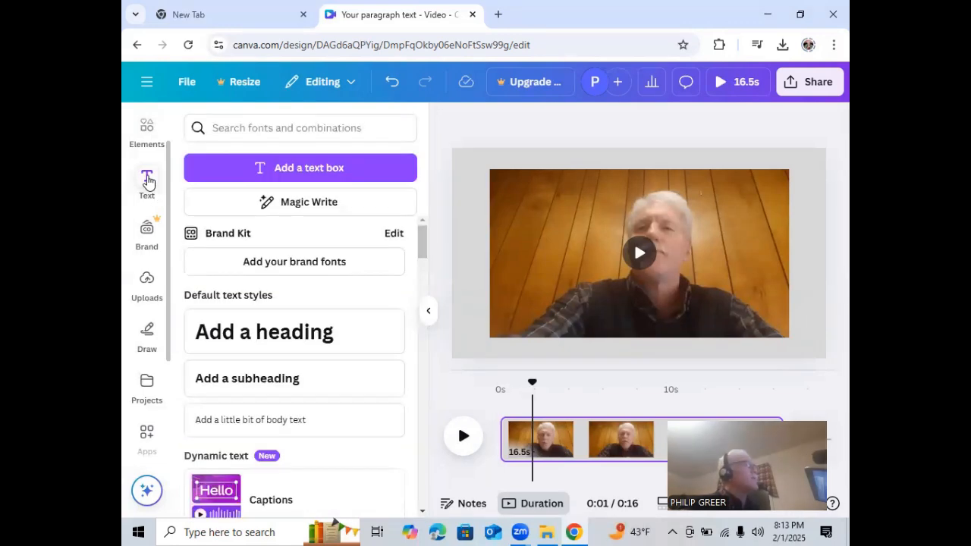
drag(424, 245, 422, 277)
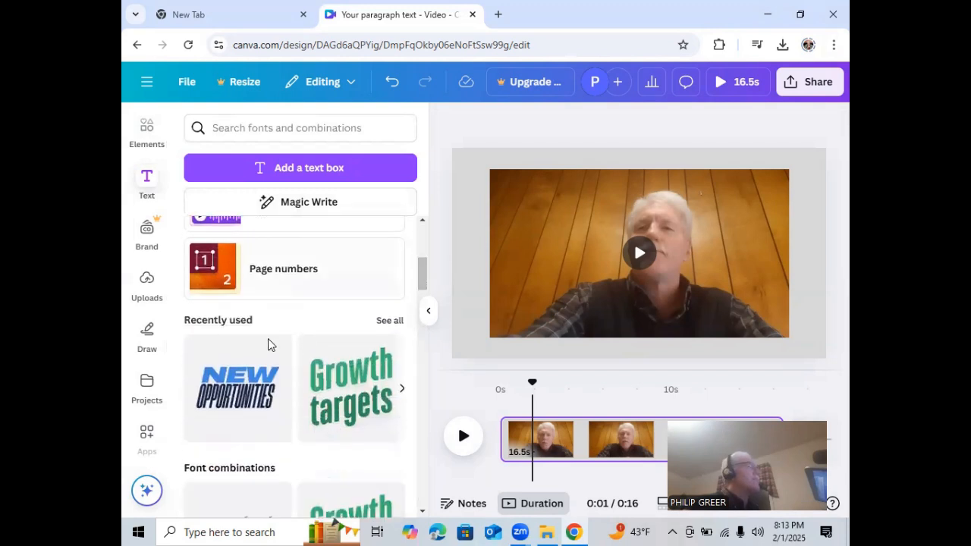
click(235, 379)
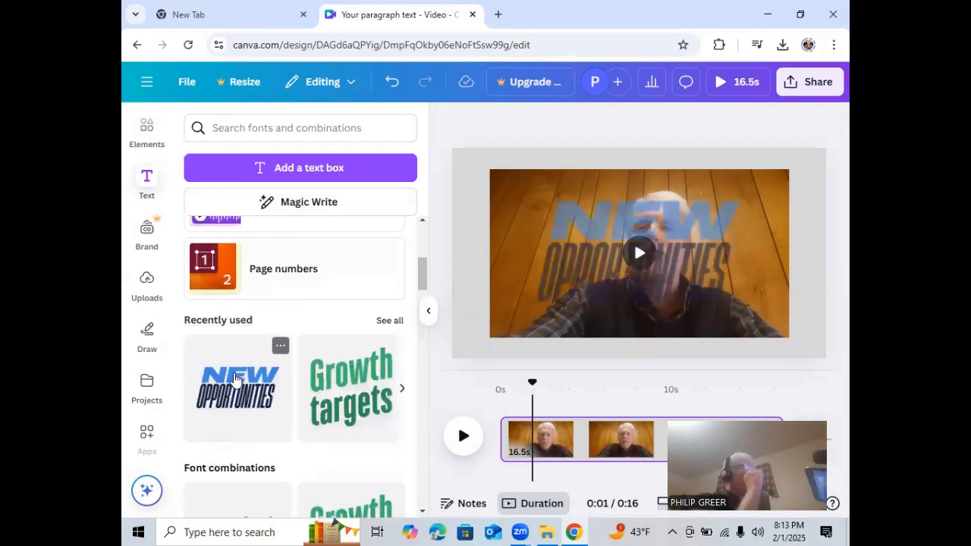
Erase the word "OPPORTUNITIES" from the text combination, keeping only the word "NEW"
click(706, 274)
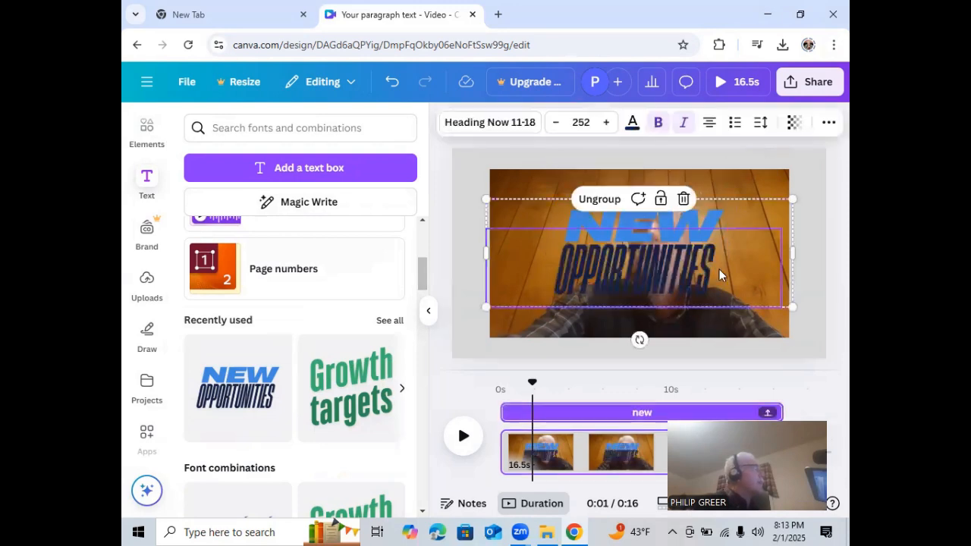
click(717, 270)
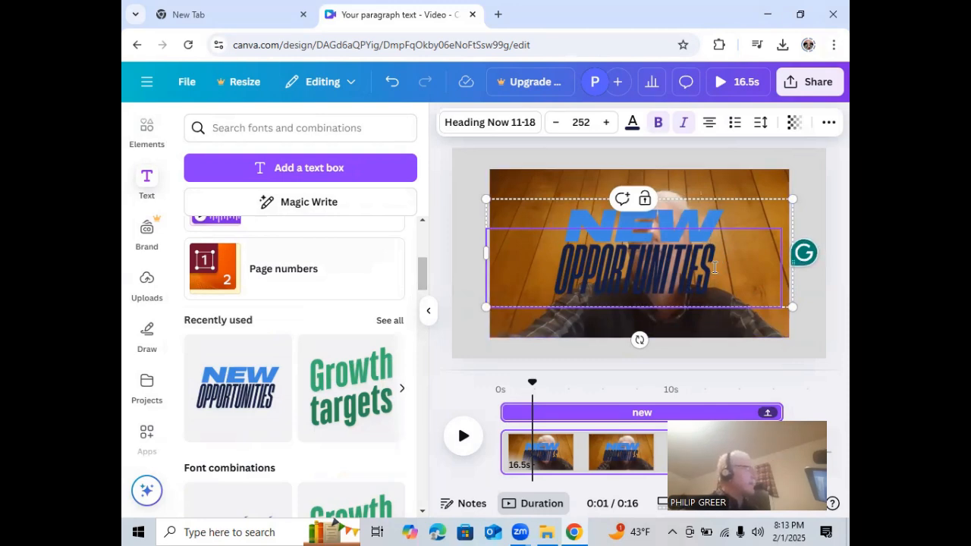
key(BackSpace)
key(BackSpace)
key(BackSpace)
key(BackSpace)
key(BackSpace)
key(BackSpace)
key(BackSpace)
key(BackSpace)
key(BackSpace)
key(BackSpace)
key(BackSpace)
key(BackSpace)
key(BackSpace)
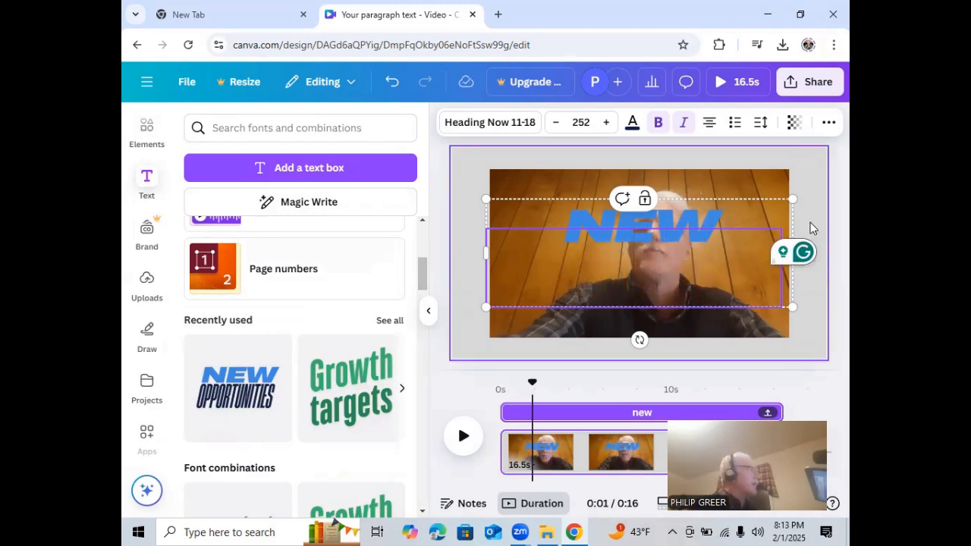
click(810, 223)
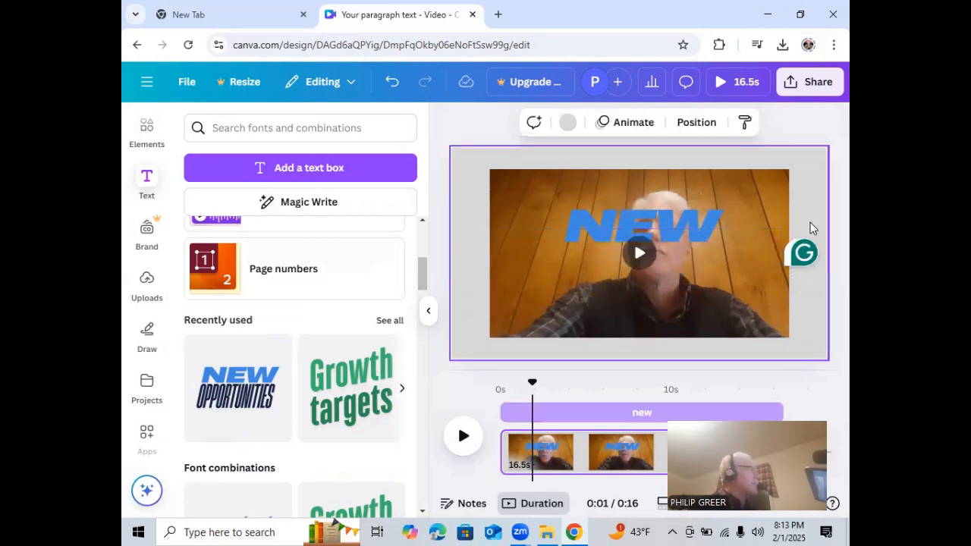
Replace the word "NEW" in the remaining text with "i like te"
click(711, 220)
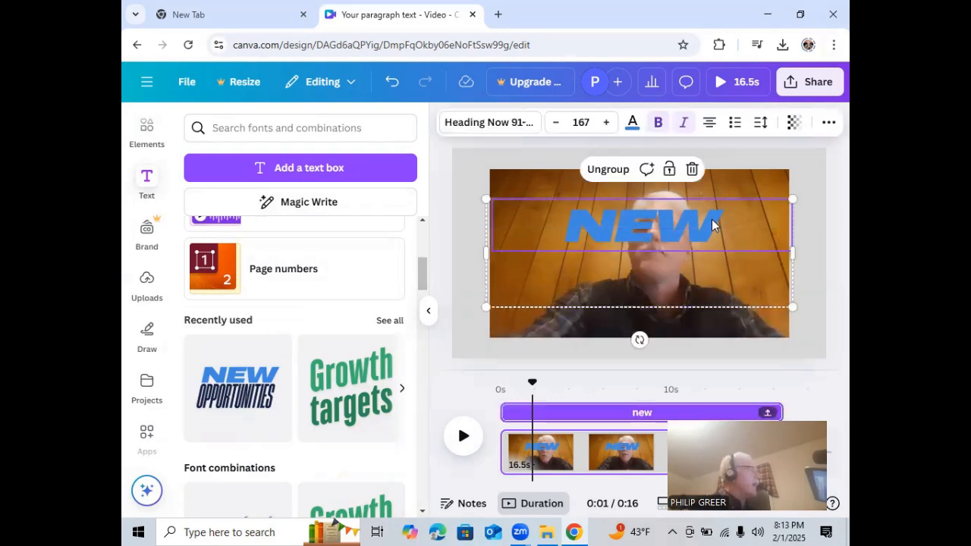
click(714, 219)
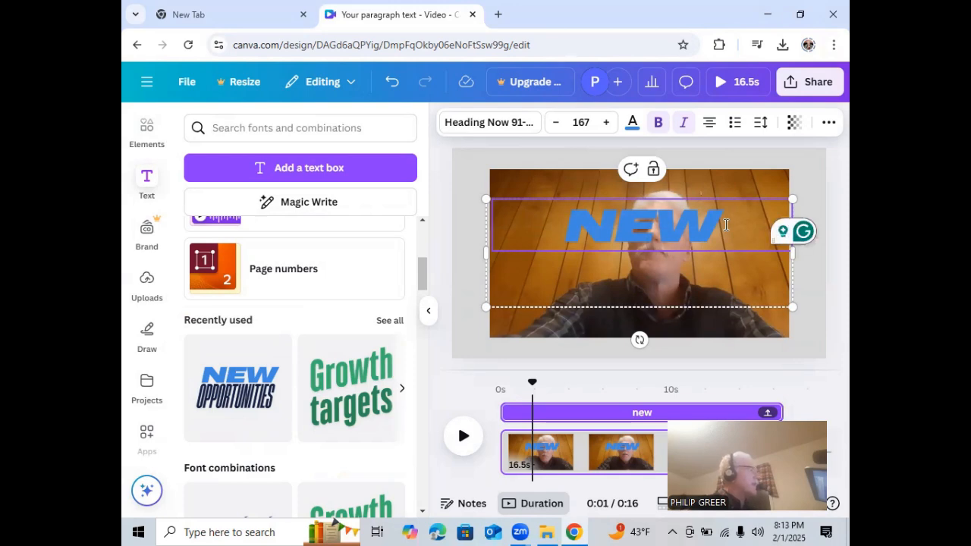
key(BackSpace)
key(BackSpace)
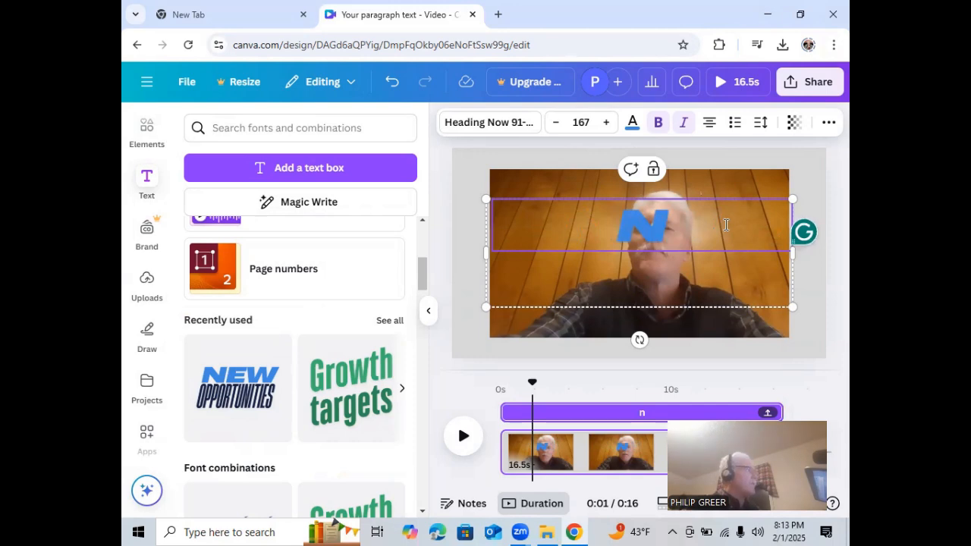
key(BackSpace)
text(i like te)
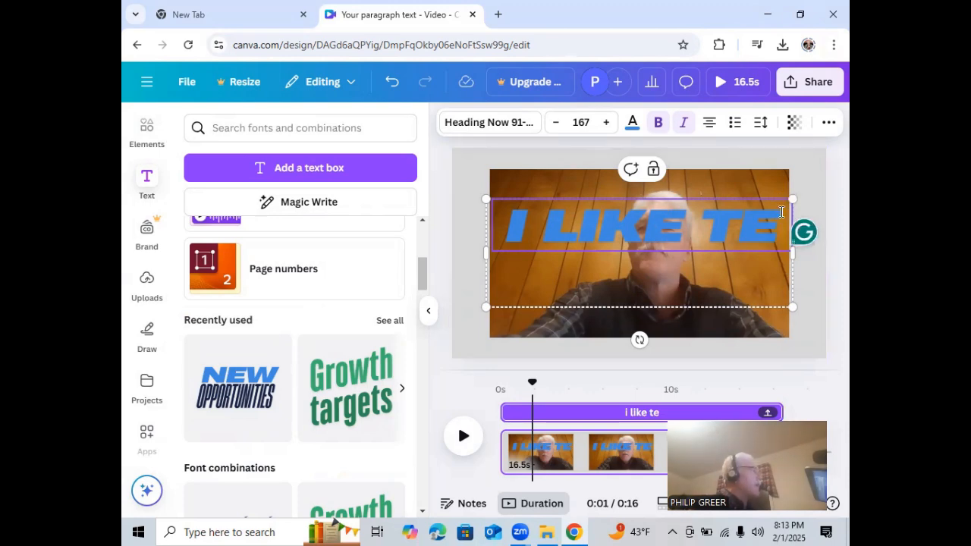
Recolor all of the "I LIKE TE" text with the light blue default solid color
drag(765, 216, 506, 245)
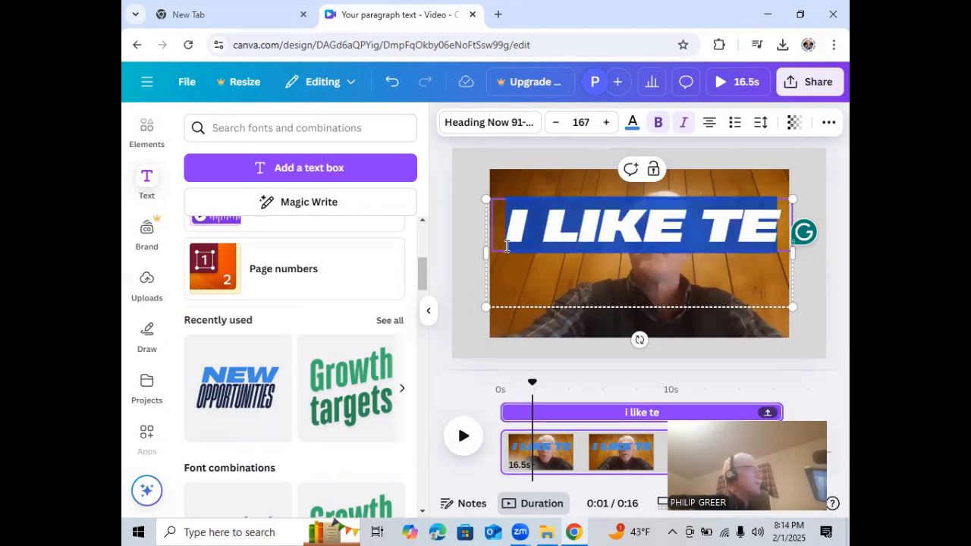
click(634, 123)
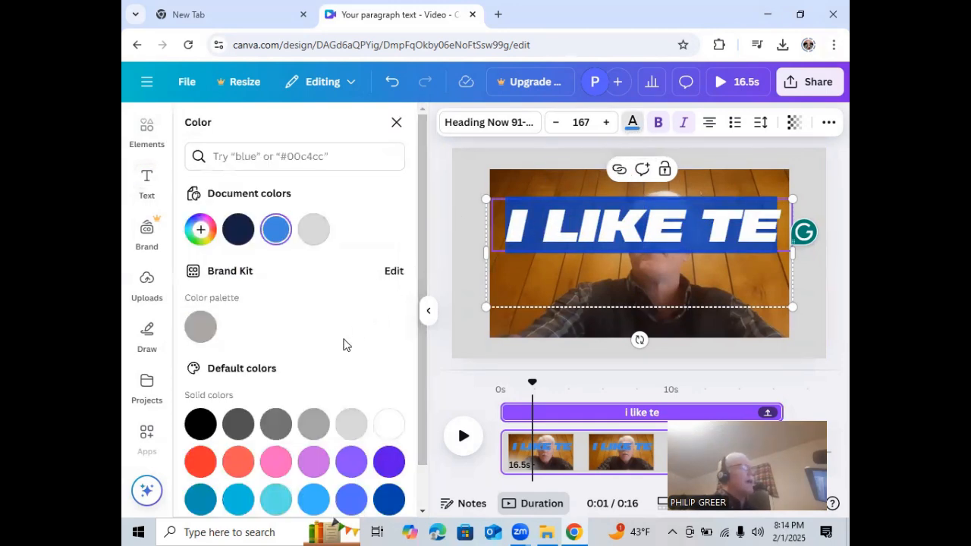
click(313, 499)
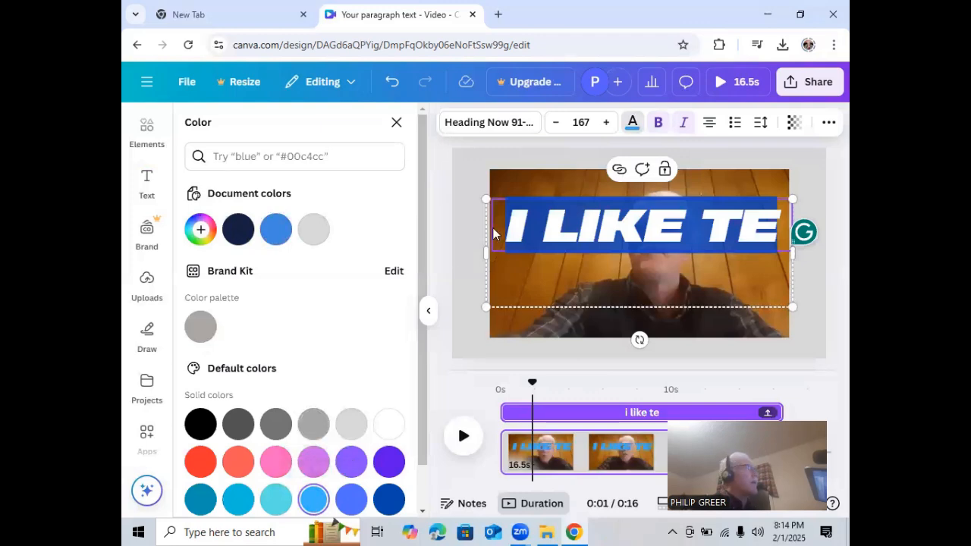
Reduce the font size of the "I LIKE TE" text to 87.7 and deselect the text
click(554, 123)
click(555, 124)
click(554, 123)
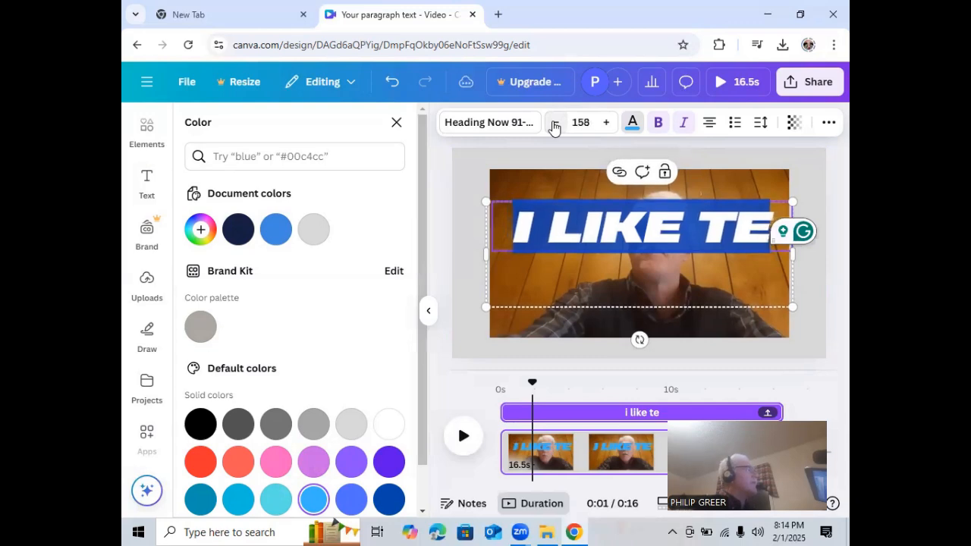
click(554, 124)
click(554, 124)
click(554, 124)
click(554, 124)
click(554, 123)
click(555, 123)
click(554, 124)
click(554, 123)
click(554, 123)
click(555, 124)
click(554, 123)
click(554, 123)
click(555, 124)
click(555, 124)
click(554, 124)
click(554, 124)
click(554, 123)
click(555, 124)
click(554, 123)
click(555, 123)
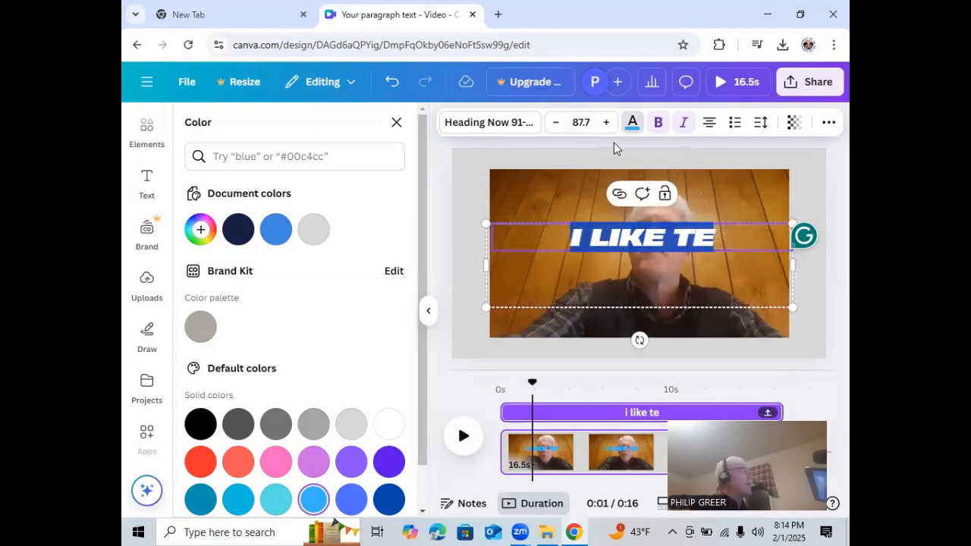
click(827, 176)
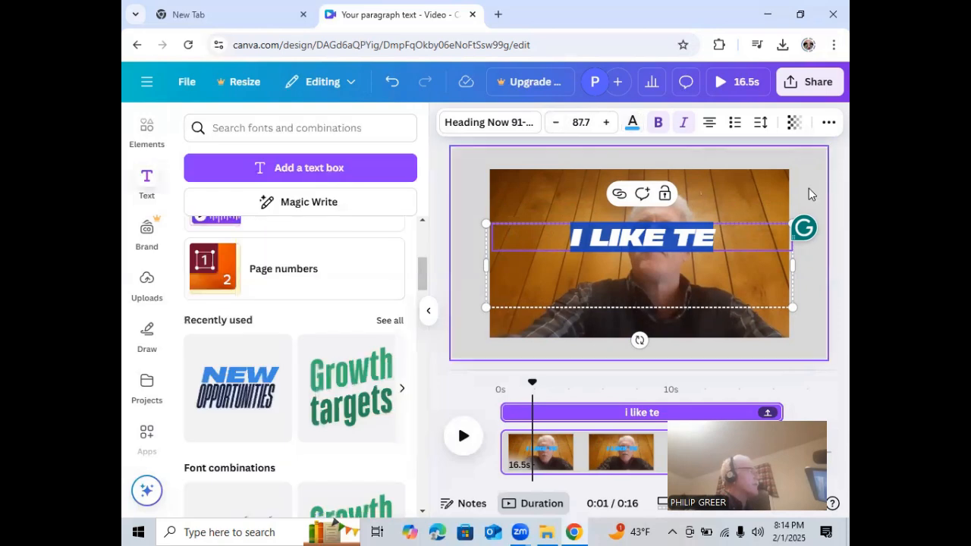
click(812, 189)
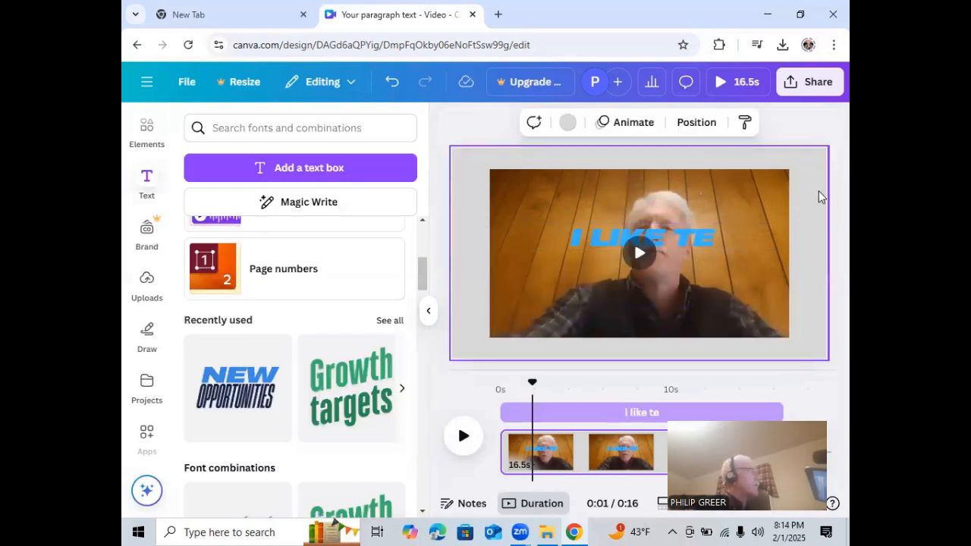
Move the "I LIKE TE" text down to the lower part of the video and deselect it
click(689, 241)
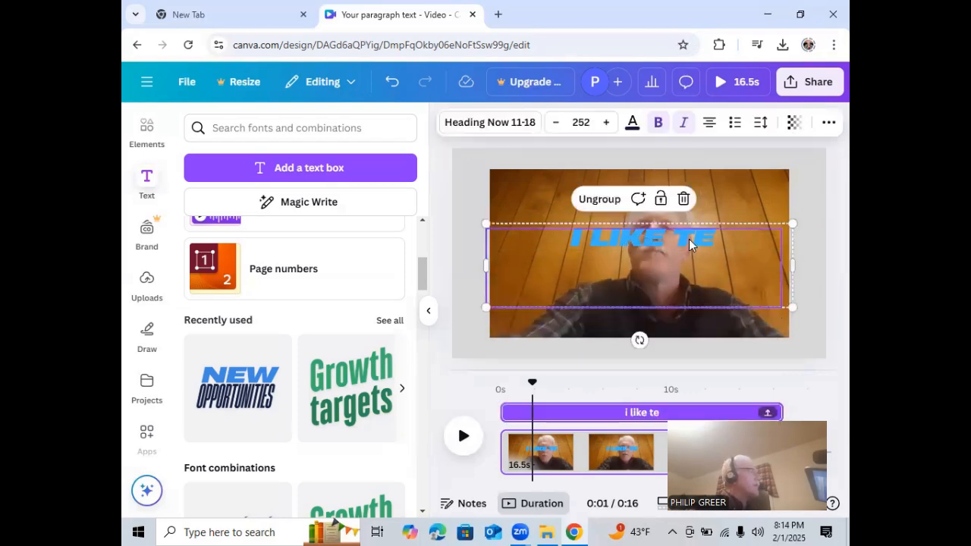
drag(687, 250, 675, 307)
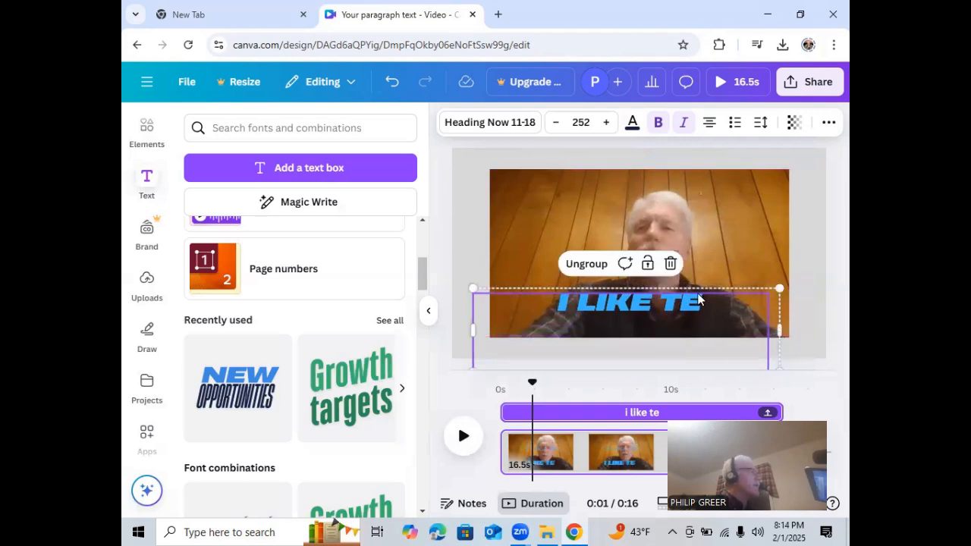
click(801, 211)
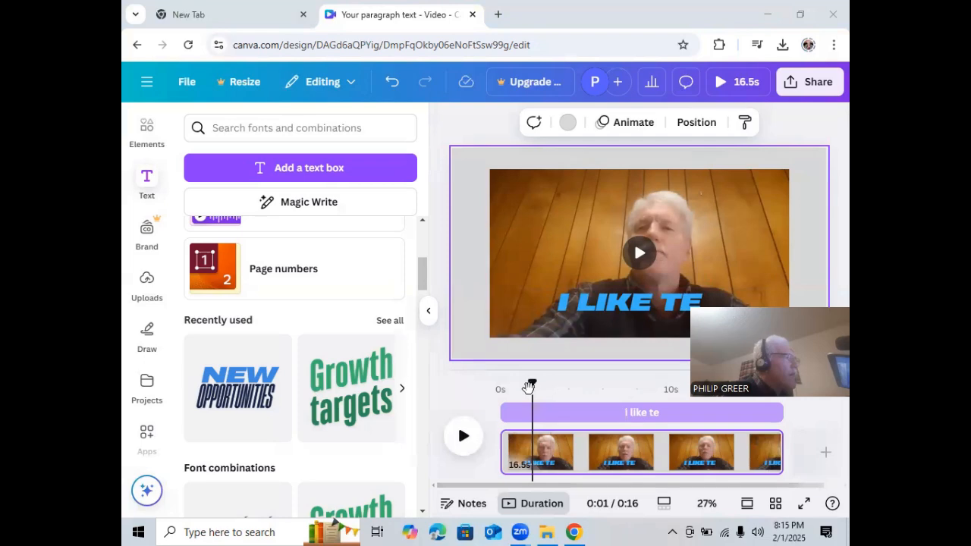
Play the video from the beginning to about the 5-second mark to see when the text shows
drag(530, 387, 500, 388)
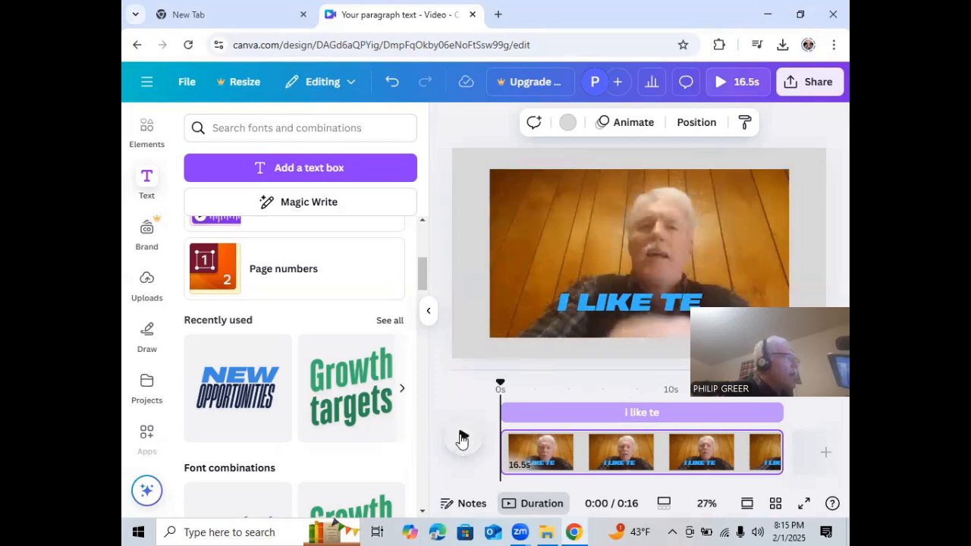
click(464, 437)
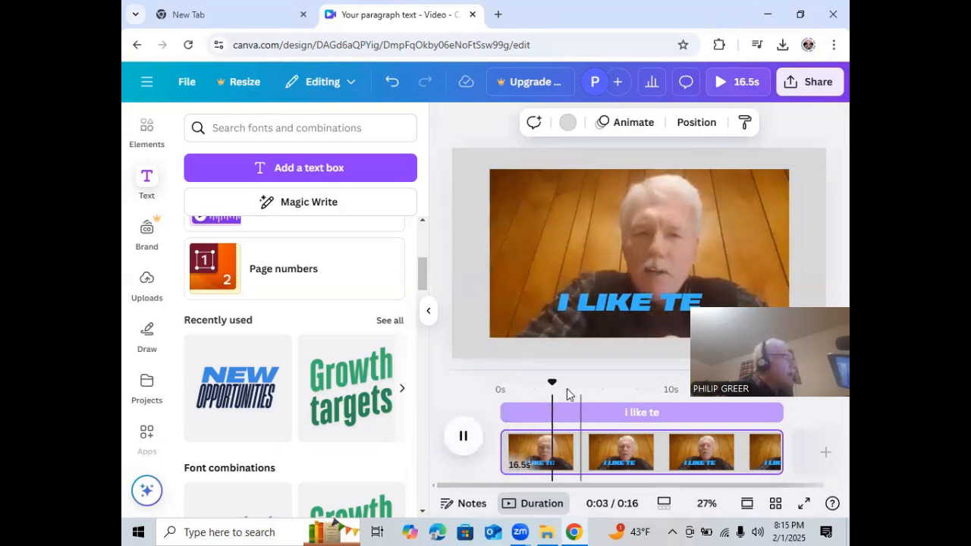
click(464, 439)
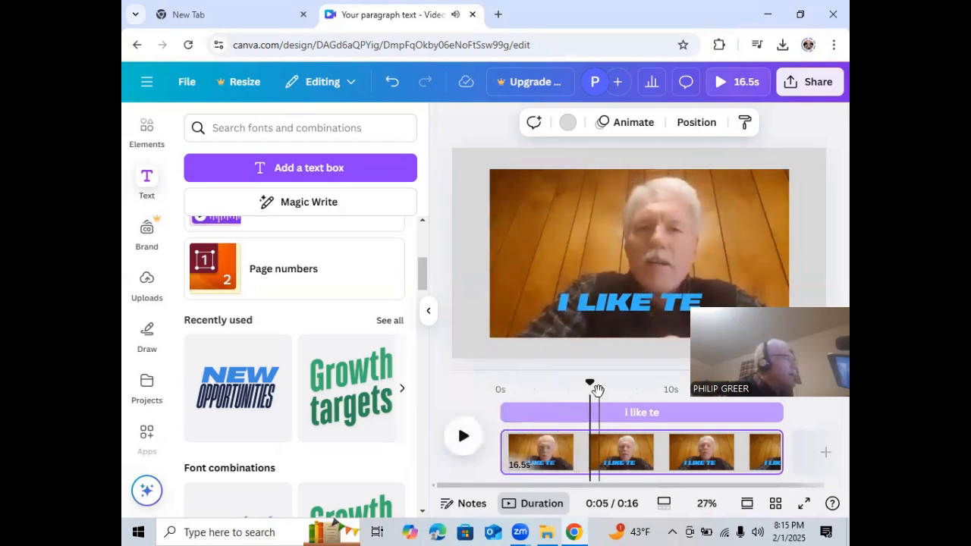
Set the playhead to 2.5 s, trim the start of the "i like te" text on the timeline to it, and deselect the text
drag(589, 383, 557, 393)
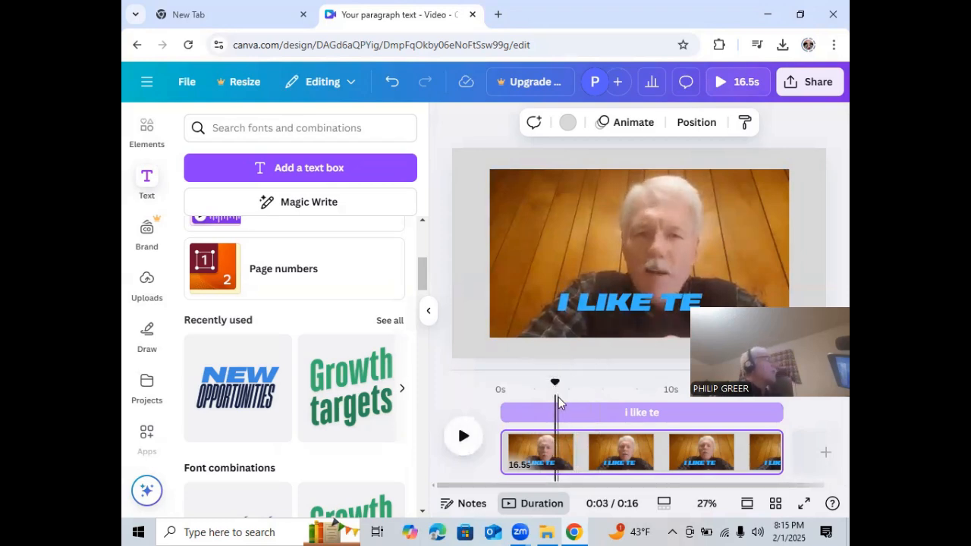
drag(556, 386, 541, 387)
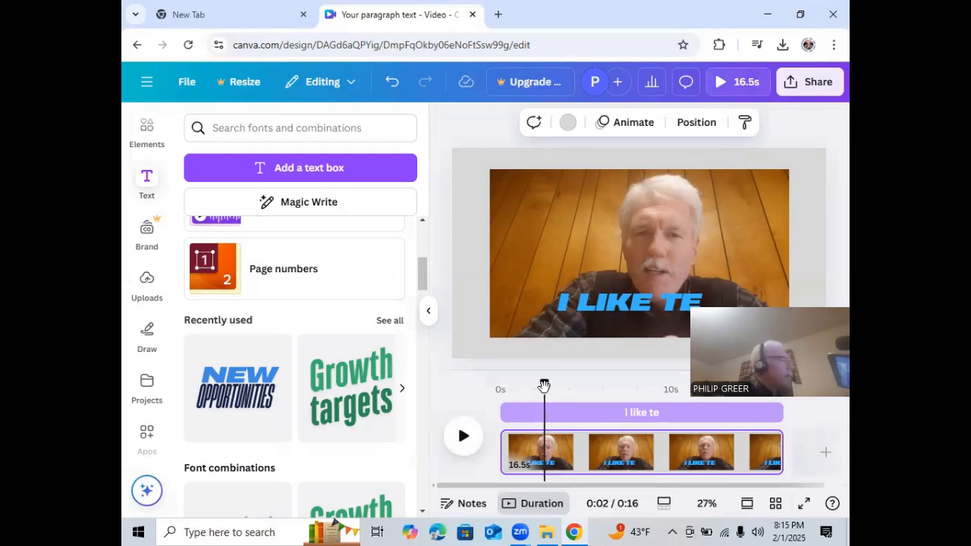
drag(544, 386, 544, 387)
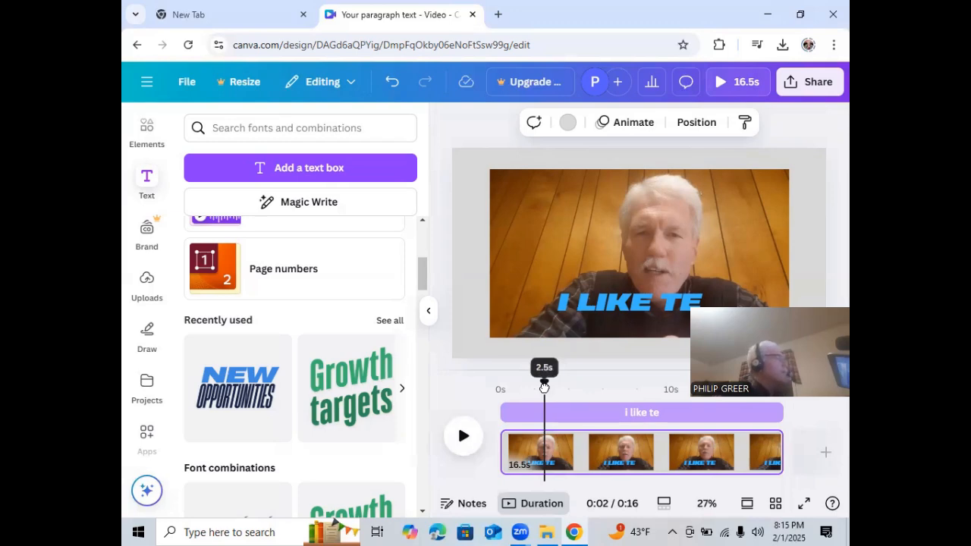
drag(544, 387, 544, 385)
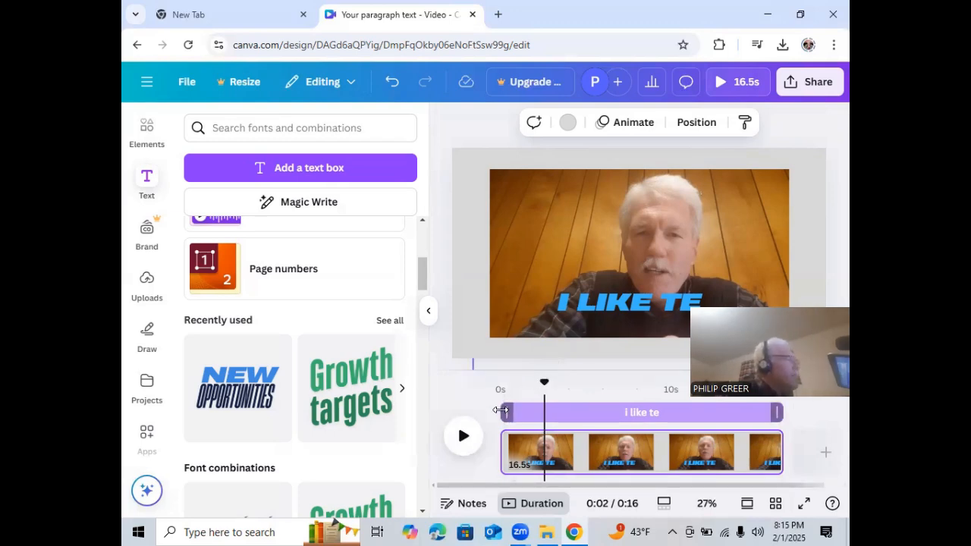
drag(501, 410, 544, 413)
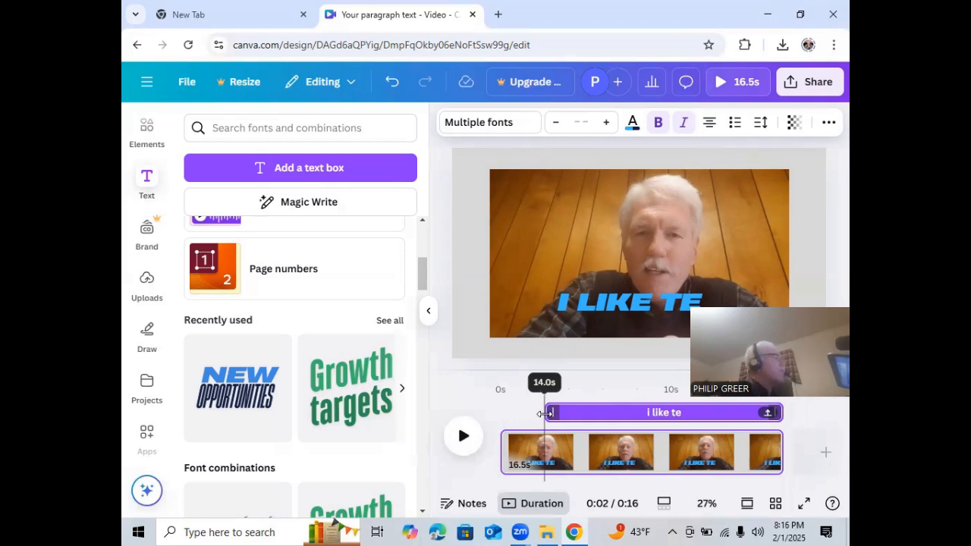
drag(544, 414, 545, 414)
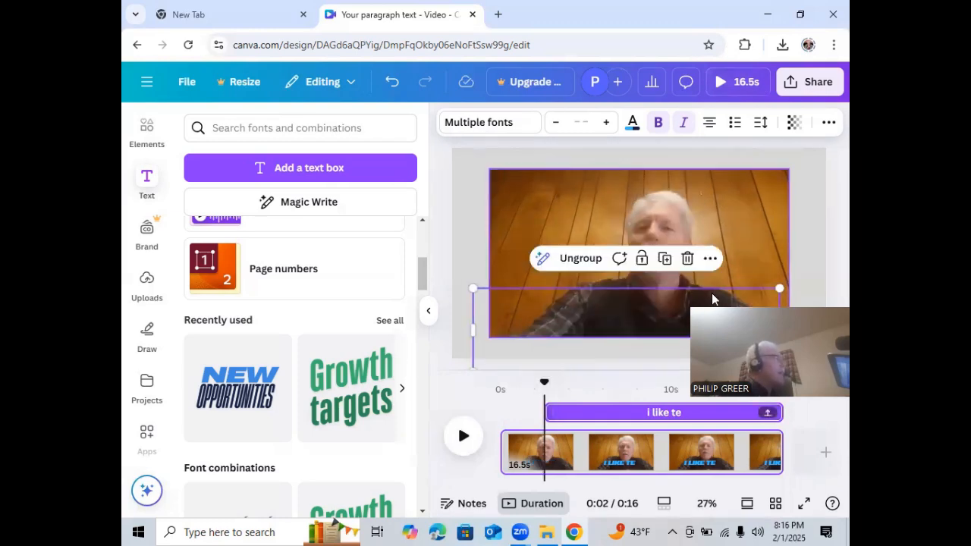
click(818, 246)
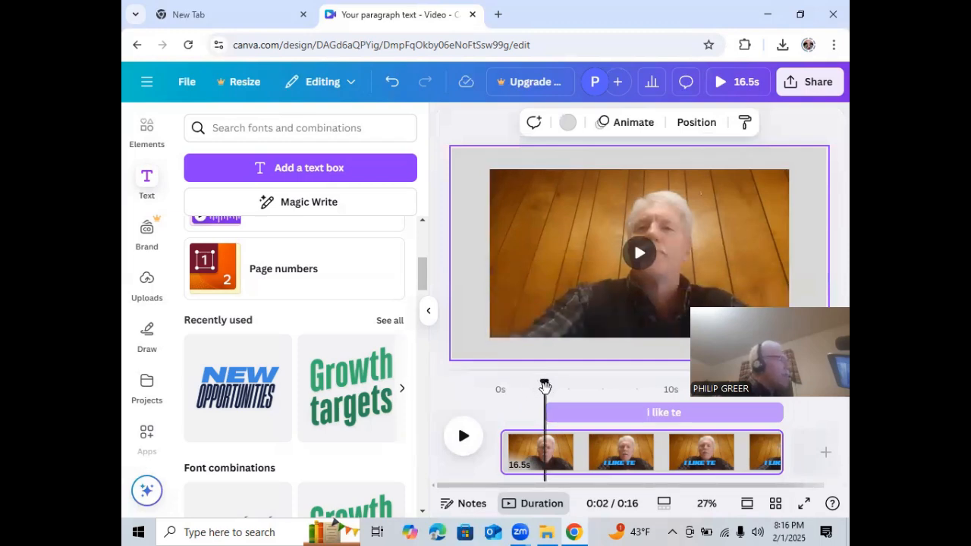
Play the video from the beginning to check when the trimmed "I LIKE TE" text appears
drag(545, 388, 491, 395)
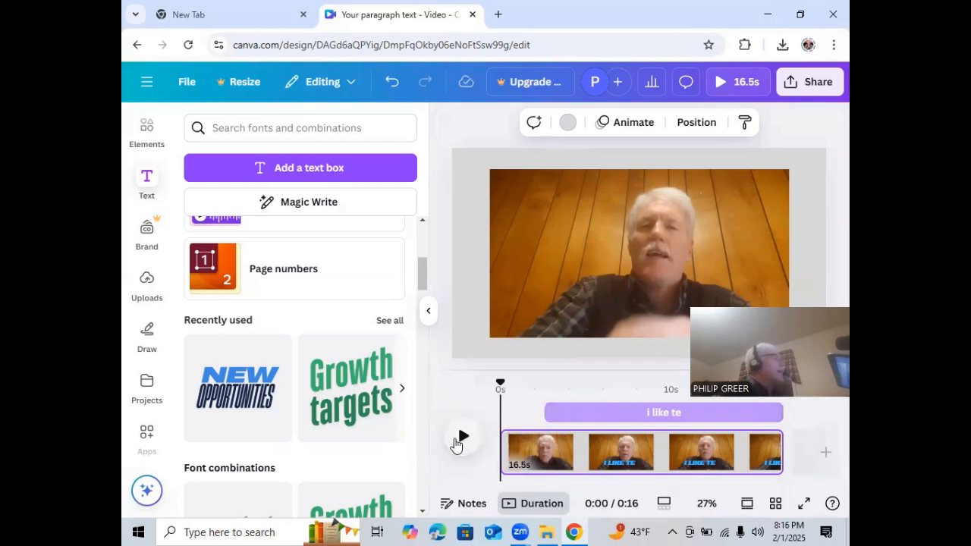
click(461, 438)
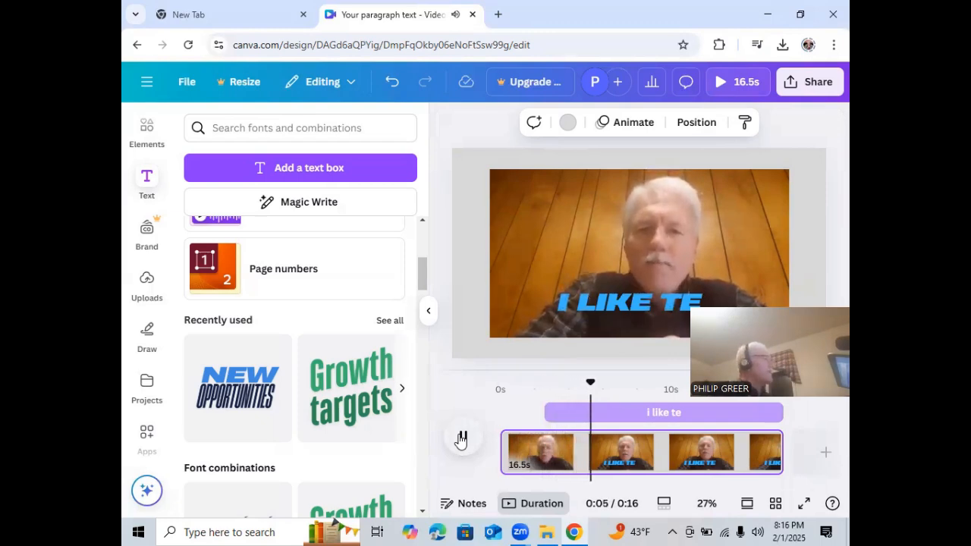
click(460, 440)
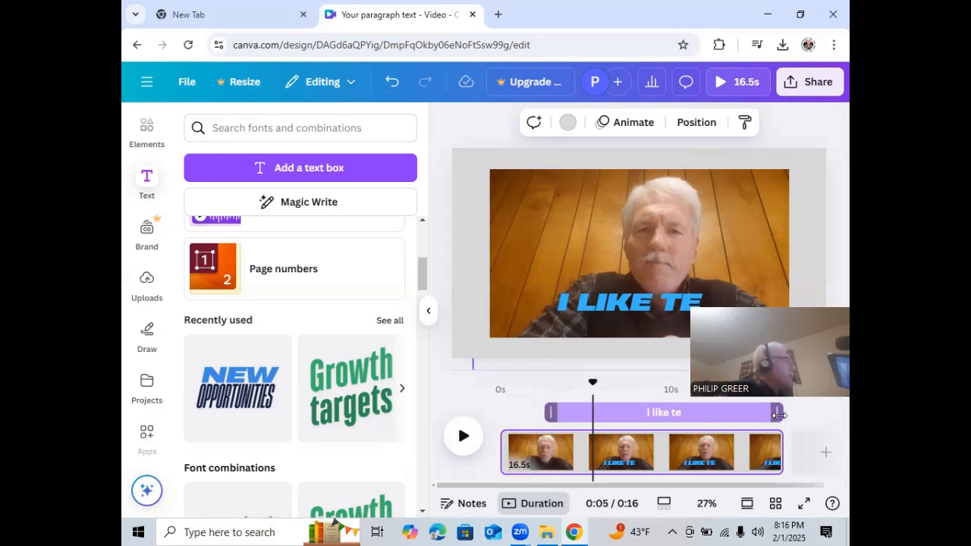
Trim the start of the "i like te" text to the playhead at about 5 seconds and play the video from the beginning
mouse_move(779, 415)
mouse_down()
mouse_move(747, 416)
mouse_move(786, 414)
mouse_up()
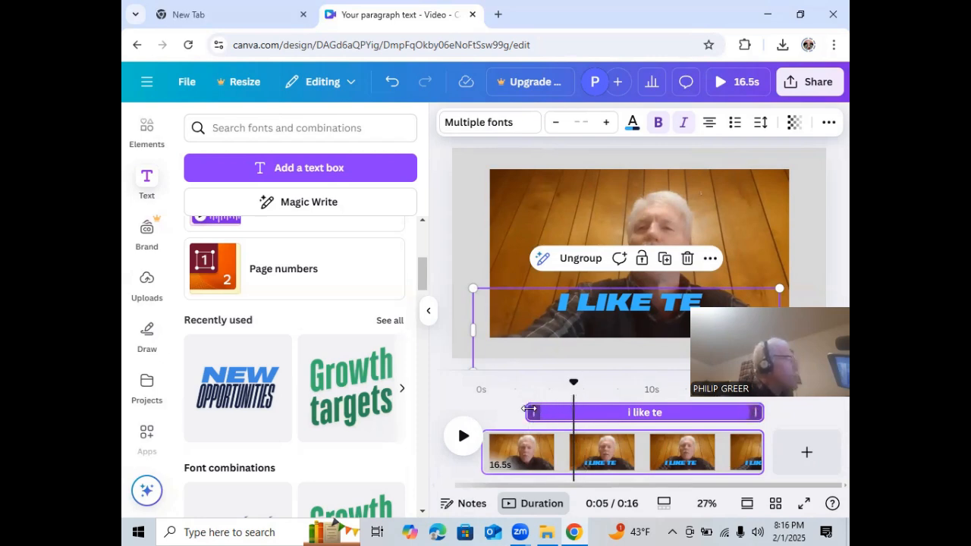
drag(574, 388, 574, 386)
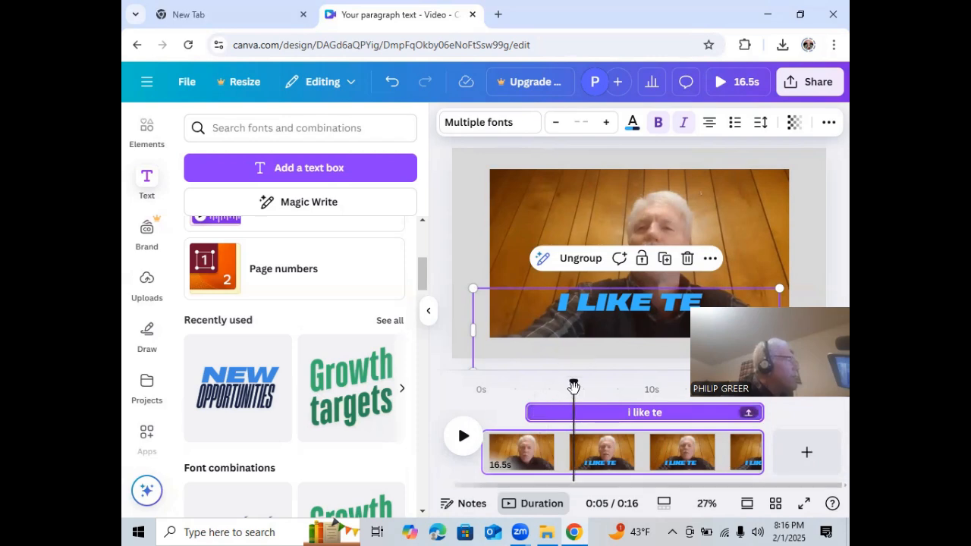
drag(533, 412, 498, 389)
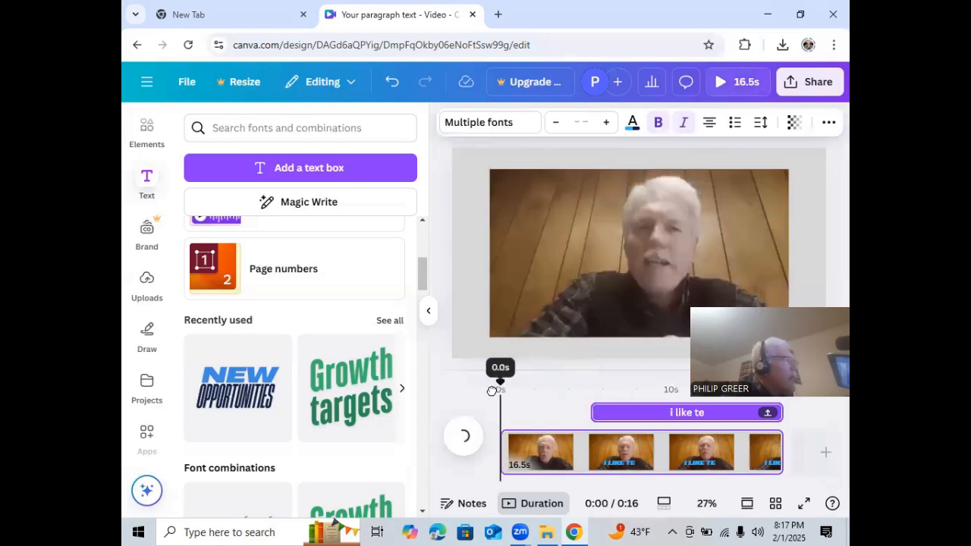
click(463, 439)
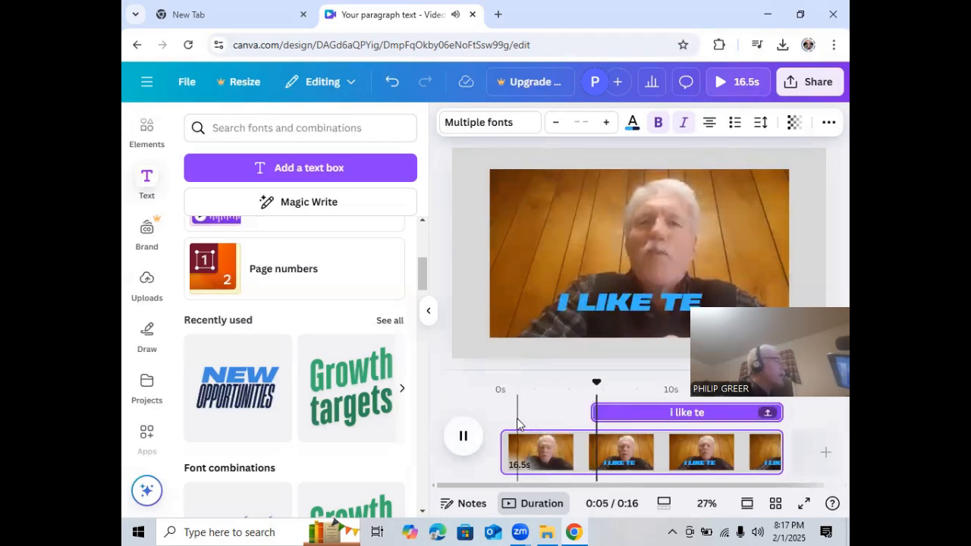
click(468, 444)
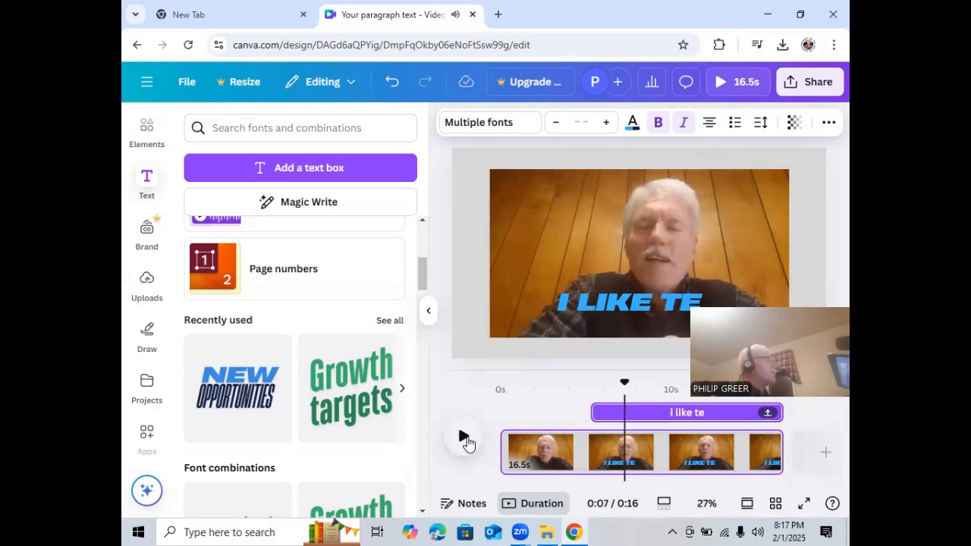
Trim the end of the "i like te" text to about the 15-second mark and play the video to check it
mouse_move(779, 412)
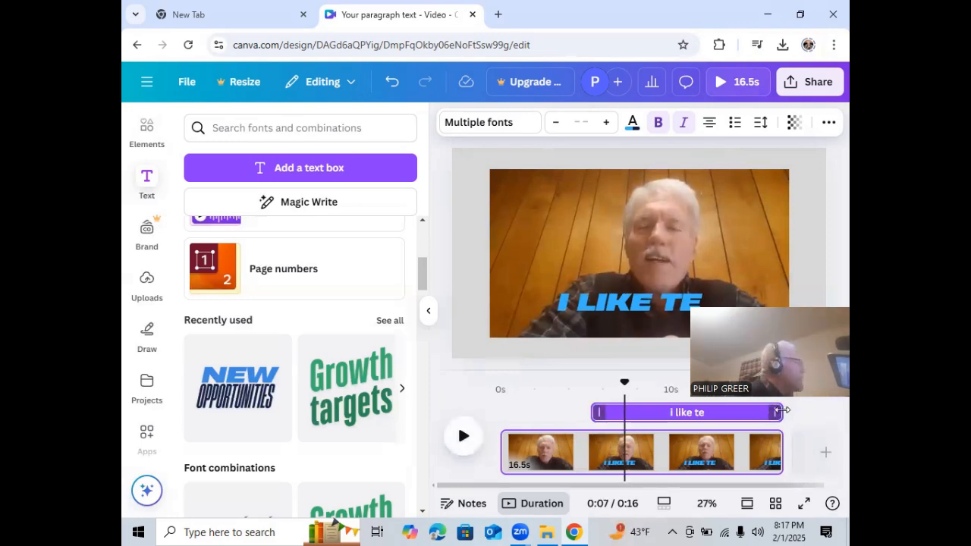
drag(765, 410, 742, 412)
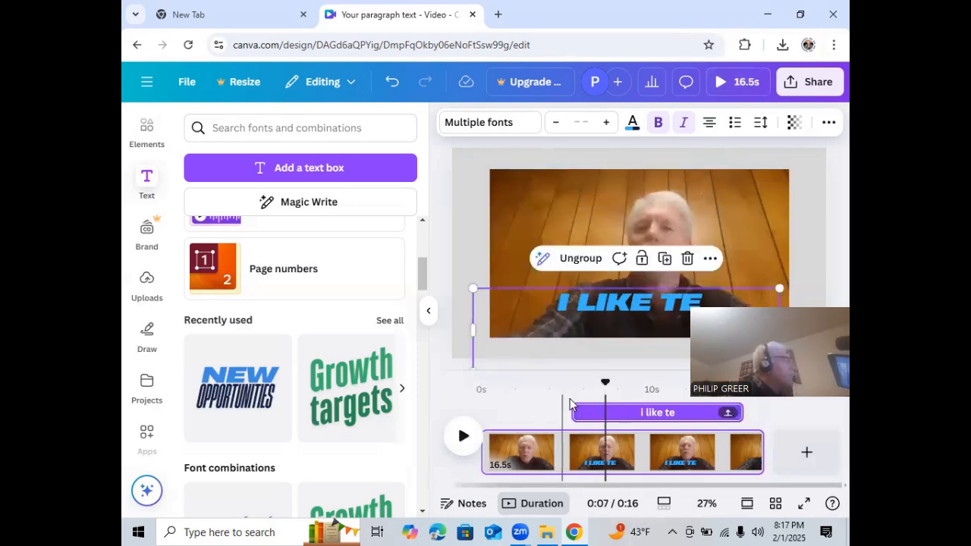
mouse_move(574, 404)
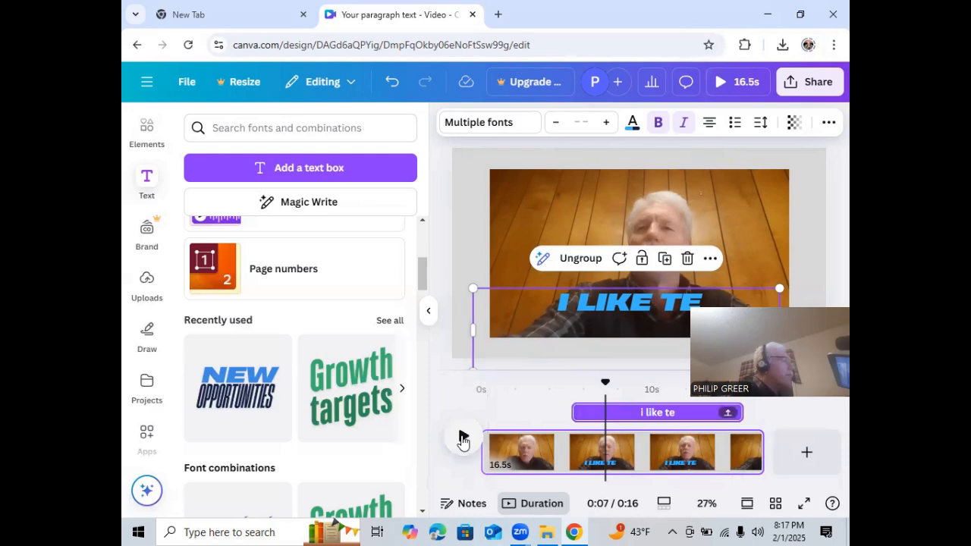
click(462, 437)
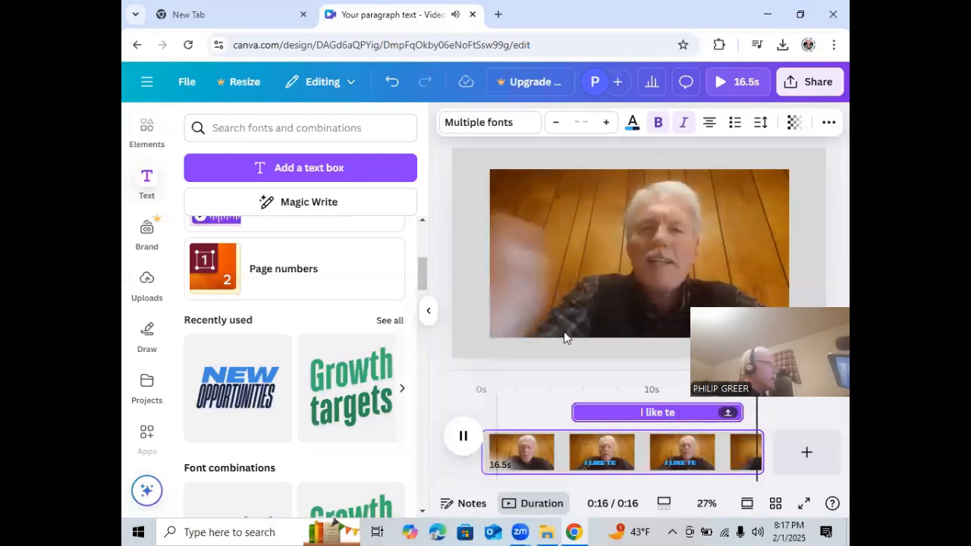
click(463, 436)
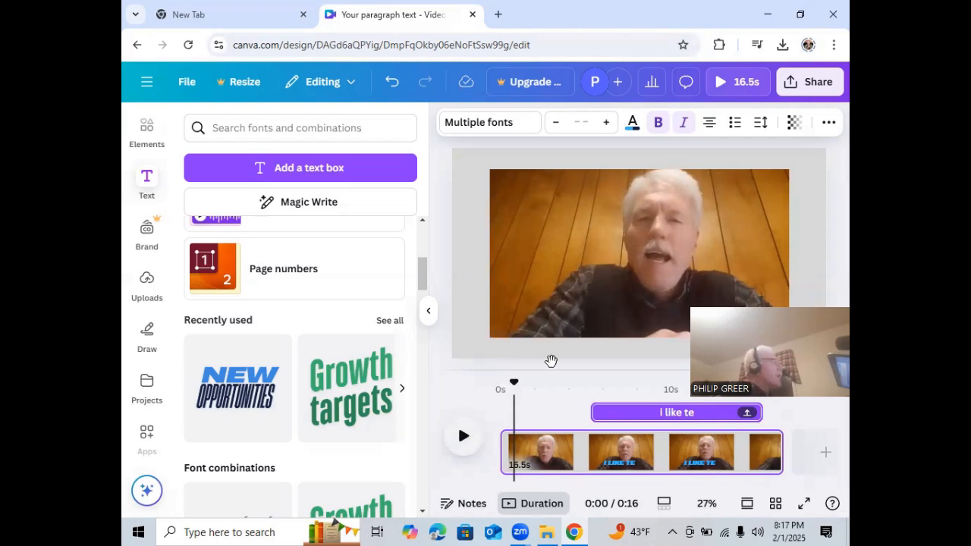
Shorten the end of the "i like te" text to about the 14-second mark and deselect it
drag(760, 412, 713, 414)
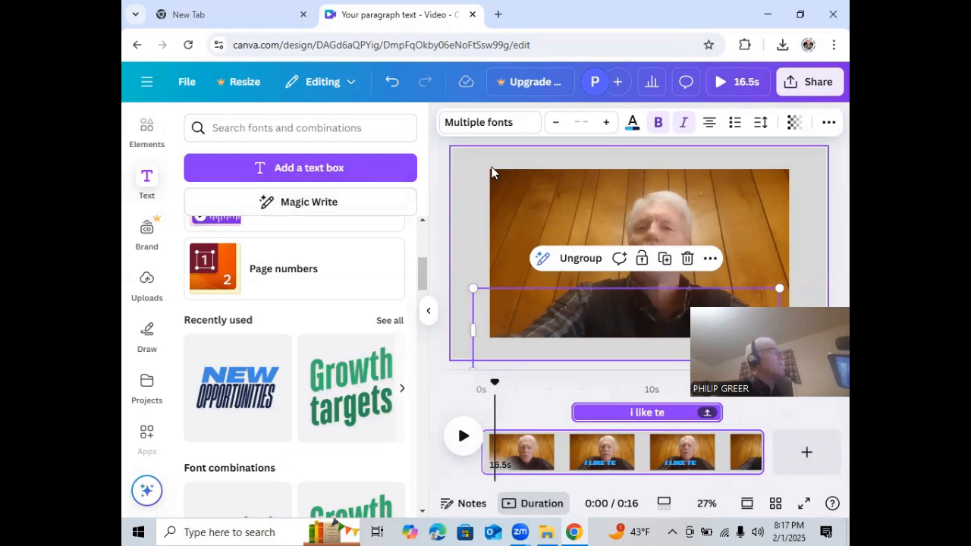
click(433, 151)
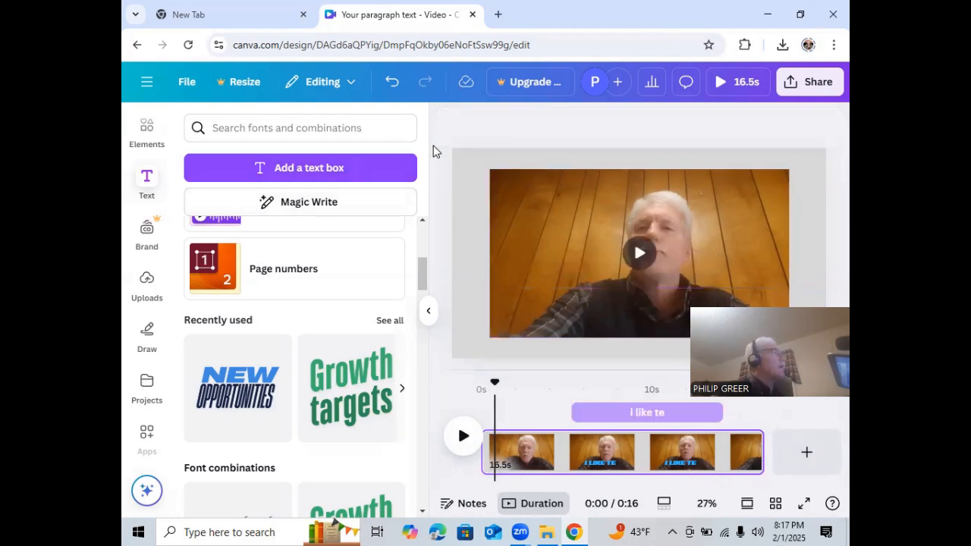
Add a new text box to the video and reduce its placeholder text to font size 49.7
click(326, 171)
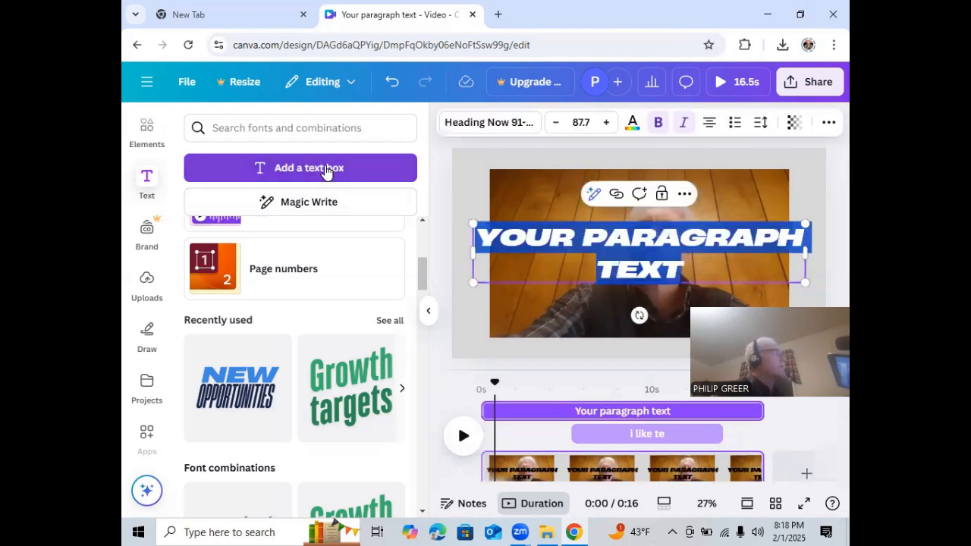
click(803, 234)
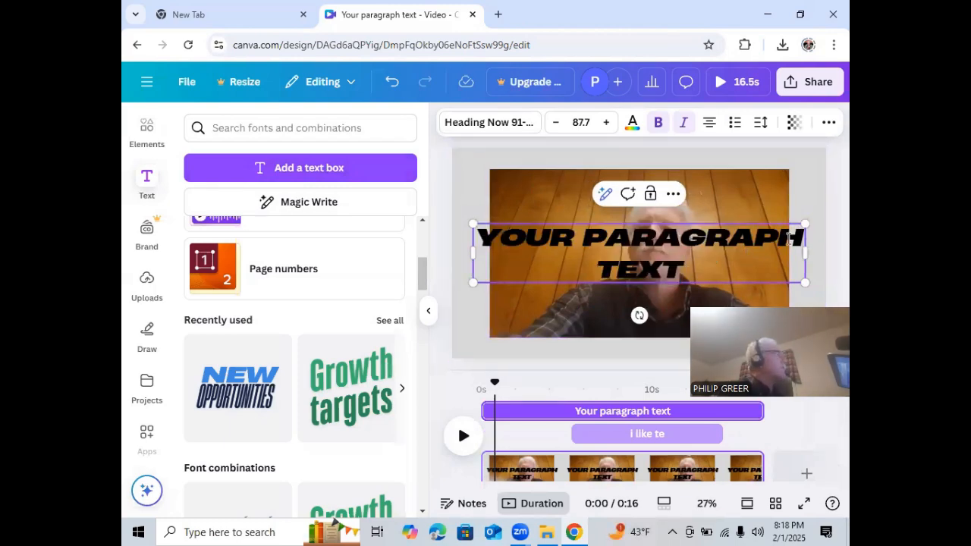
drag(800, 237, 483, 239)
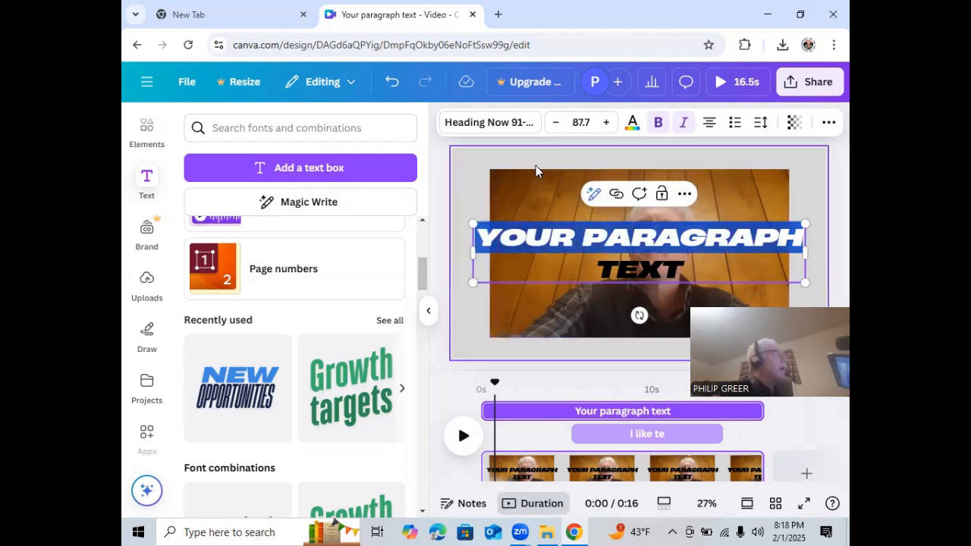
click(557, 123)
click(557, 123)
click(557, 123)
click(557, 123)
click(556, 123)
click(557, 123)
click(556, 122)
click(557, 123)
click(556, 123)
click(557, 123)
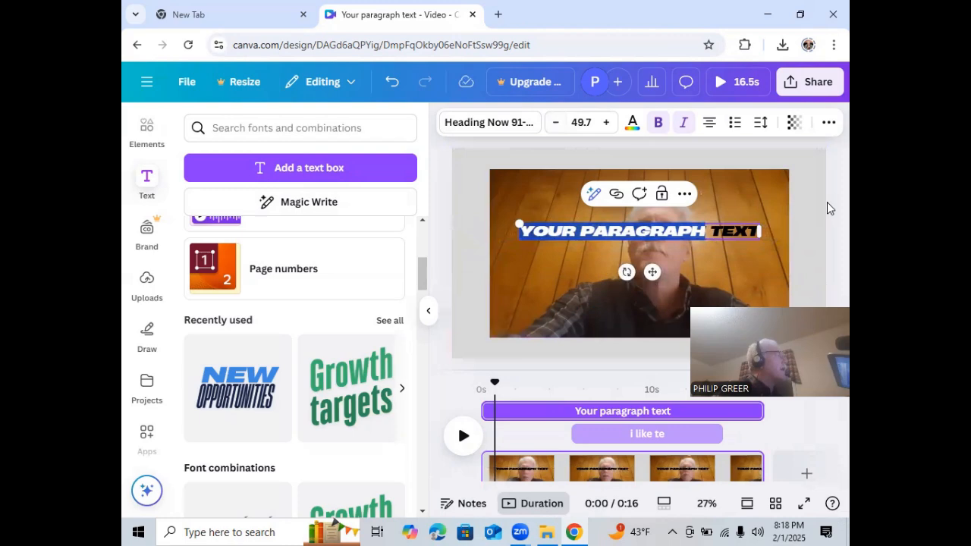
click(827, 202)
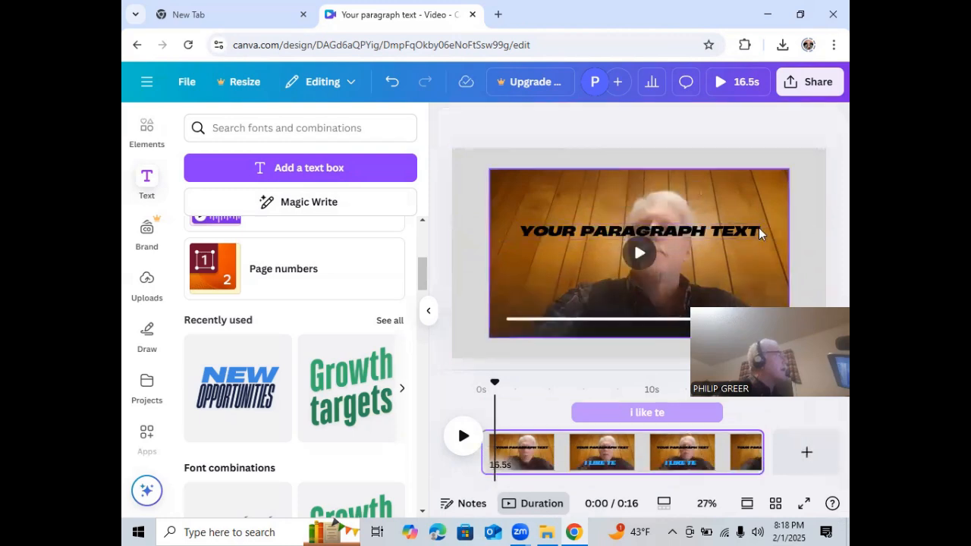
Reduce the placeholder paragraph text to font size 36.7 and move it down to the lower edge of the video clip
click(758, 229)
click(751, 229)
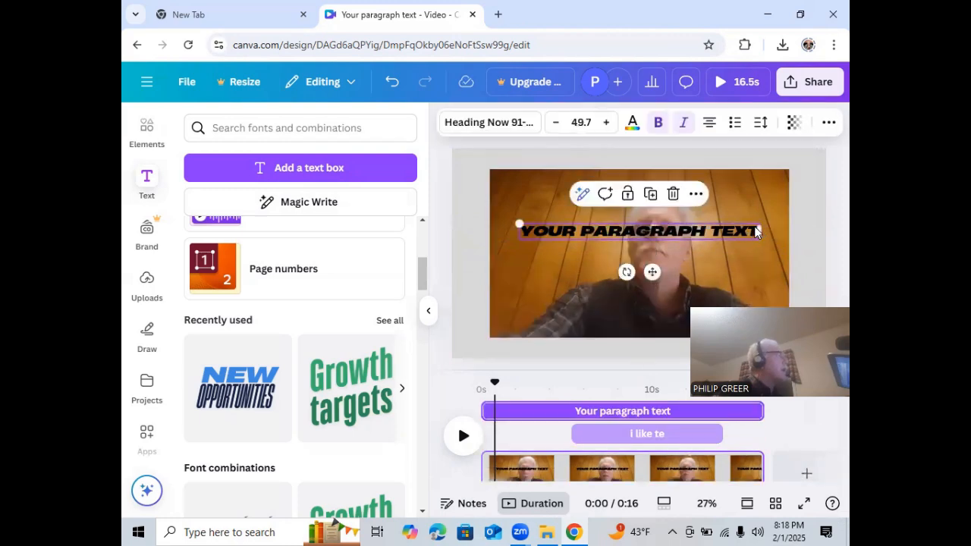
double_click(758, 230)
click(758, 229)
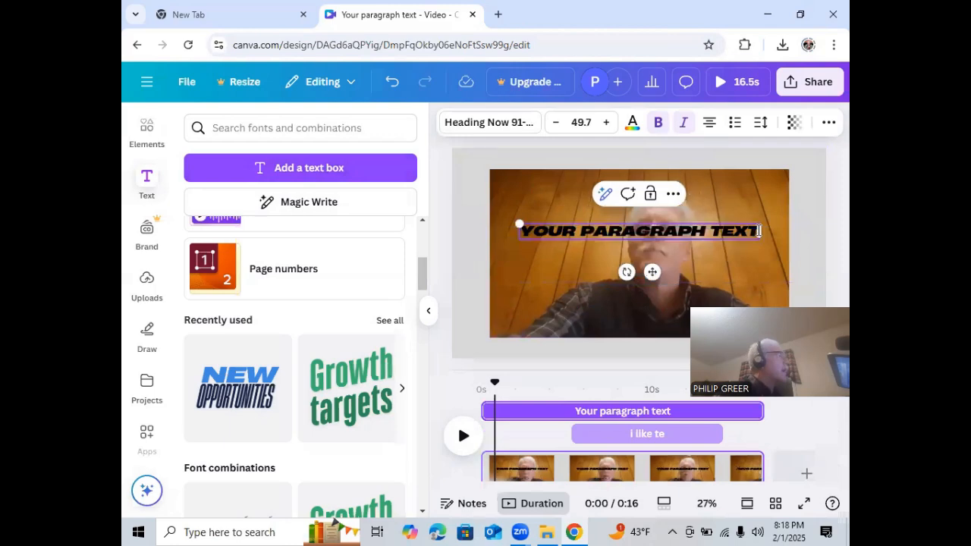
drag(759, 230, 520, 228)
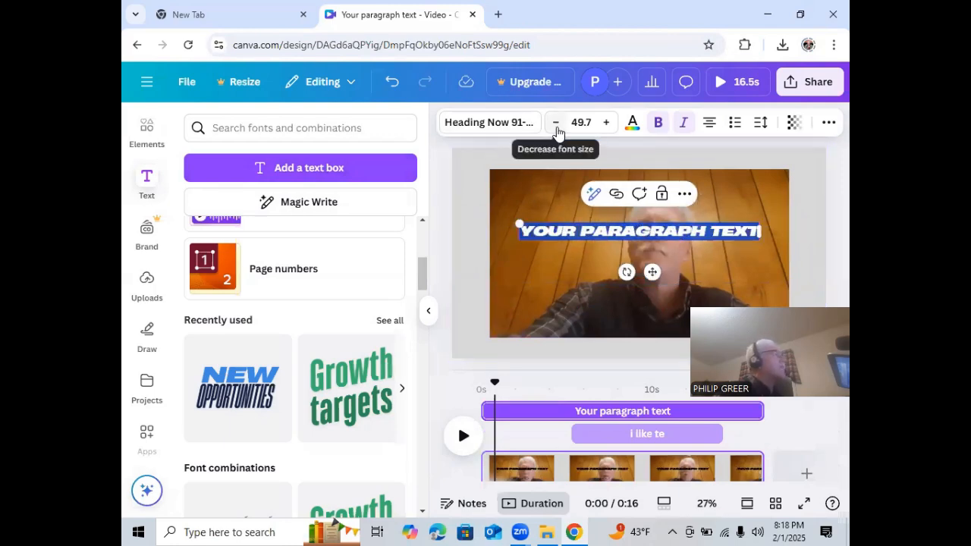
click(556, 123)
click(556, 122)
click(556, 123)
click(556, 122)
click(555, 123)
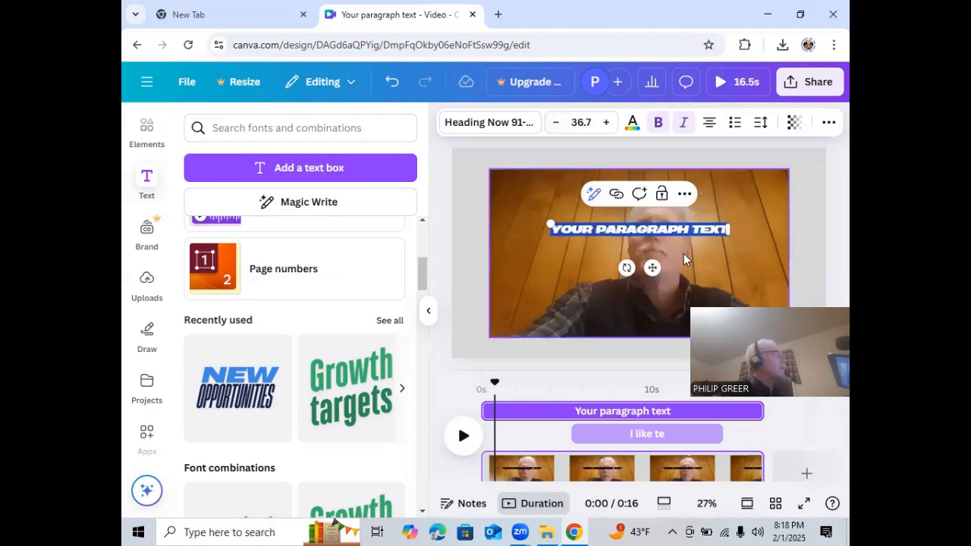
drag(652, 270, 644, 354)
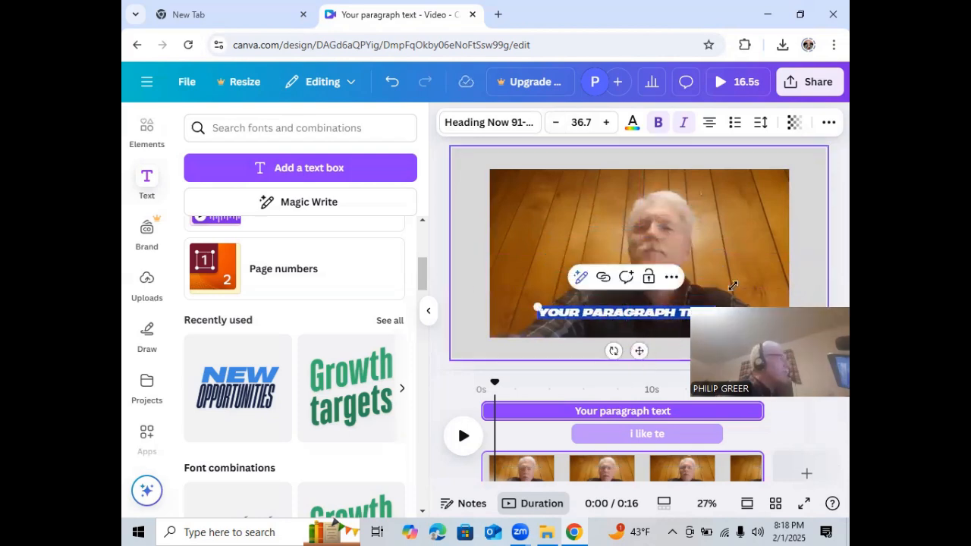
click(815, 241)
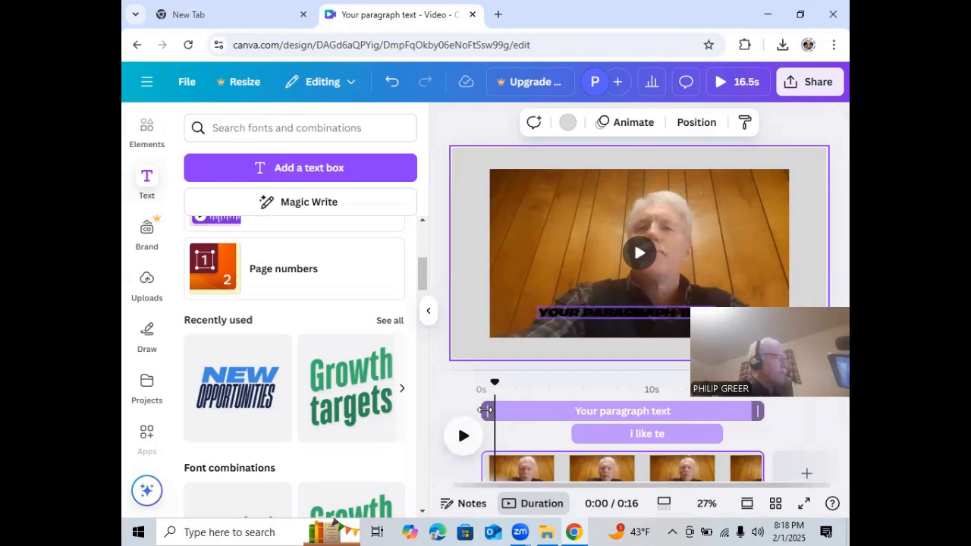
Trim the start of the placeholder text to about the 8-second mark and play the video from about 5 seconds
drag(495, 386, 502, 387)
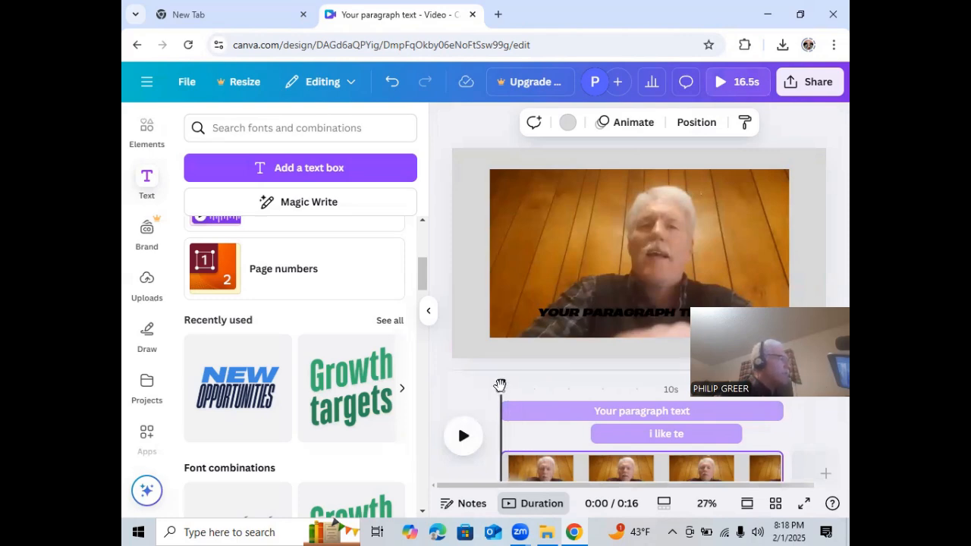
drag(500, 386, 643, 386)
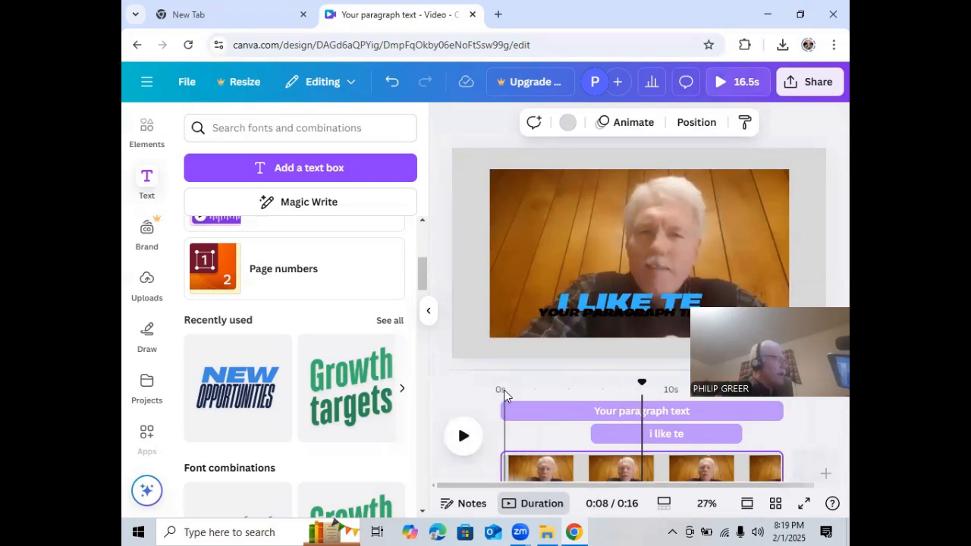
drag(504, 412, 643, 422)
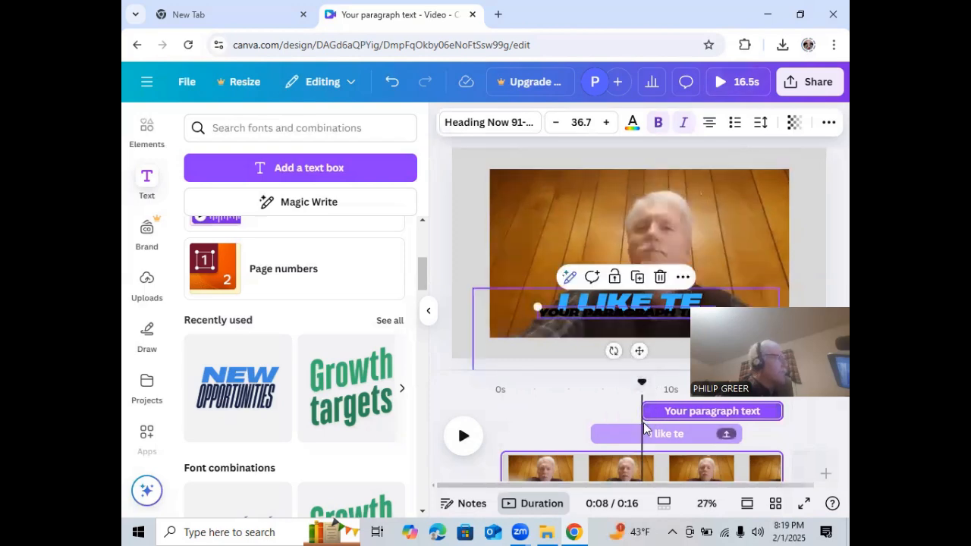
drag(642, 386, 589, 395)
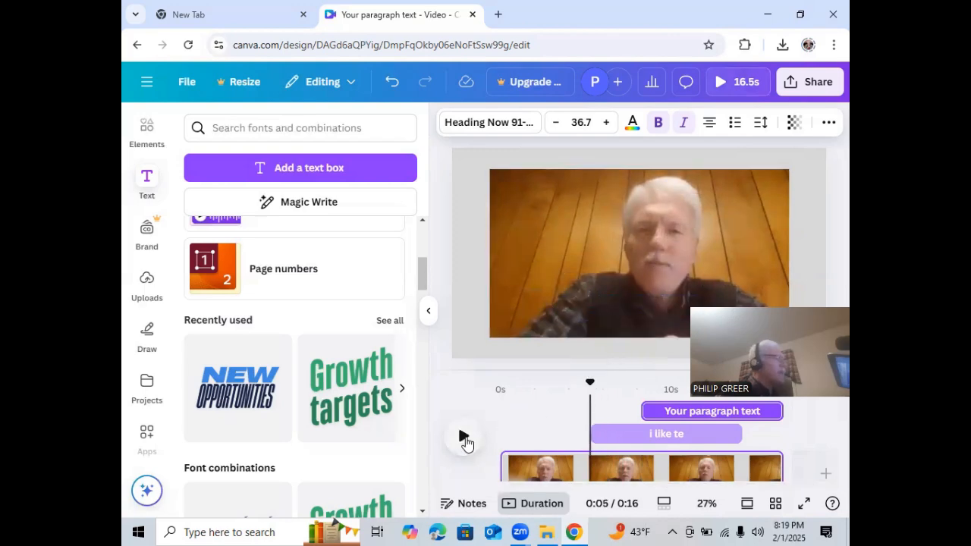
click(463, 439)
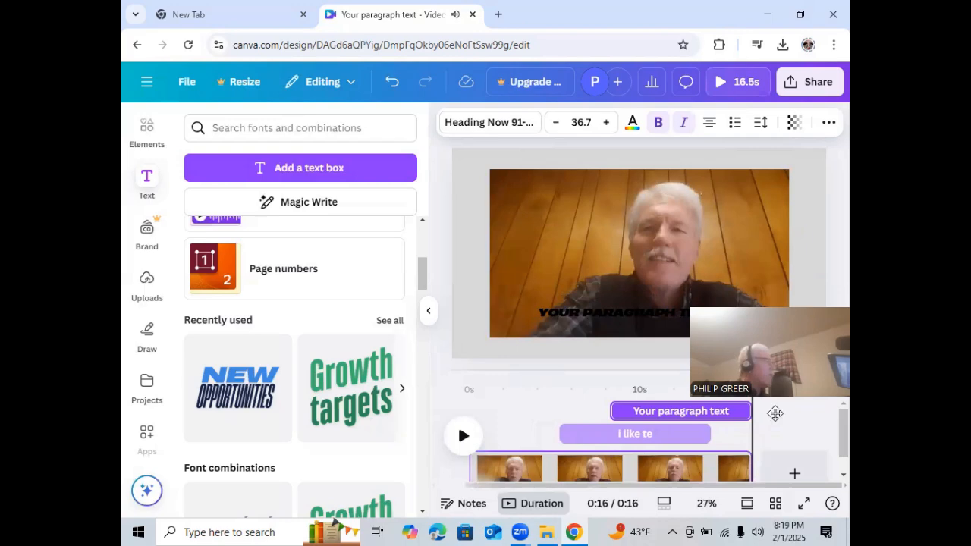
Trim the end of the placeholder text to about the 14-second mark and play the video from just after 5 seconds
drag(747, 411, 709, 411)
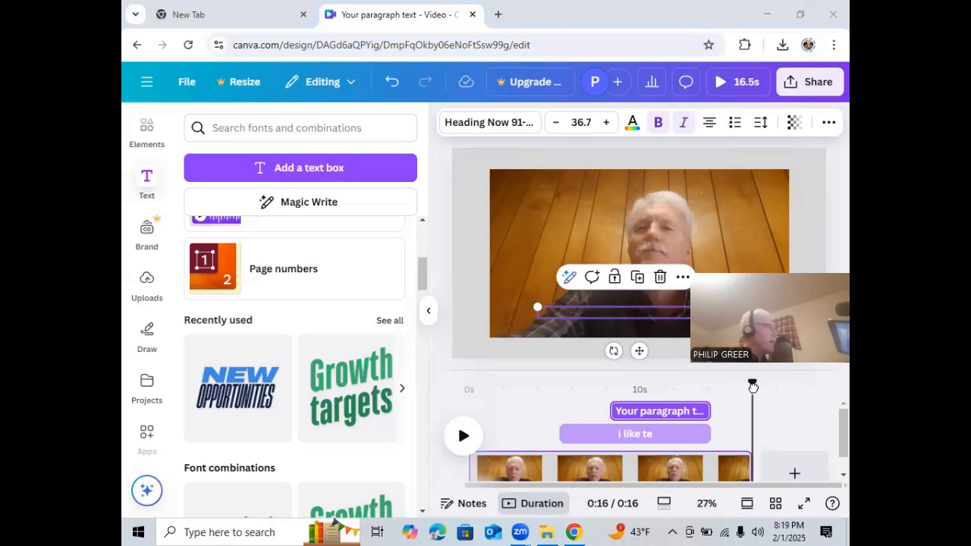
drag(752, 381, 568, 386)
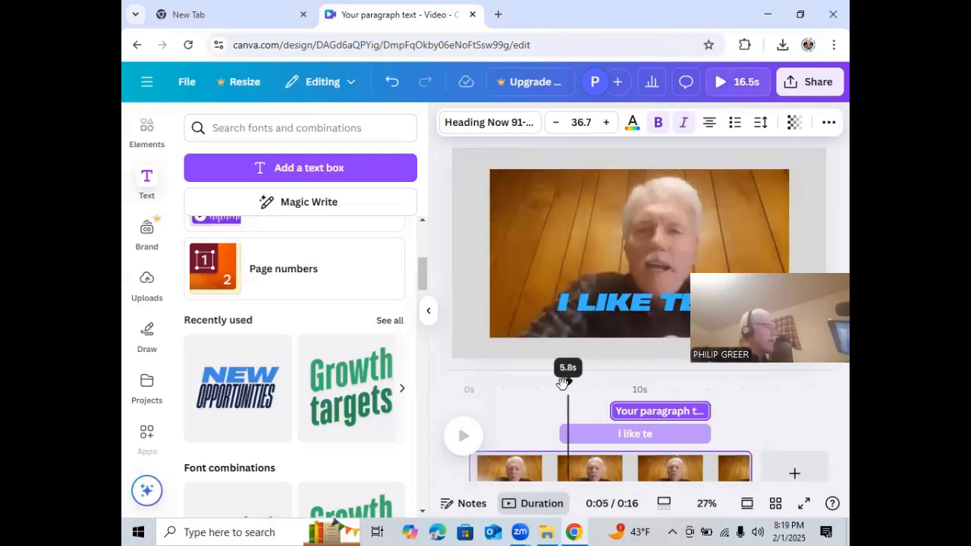
click(463, 437)
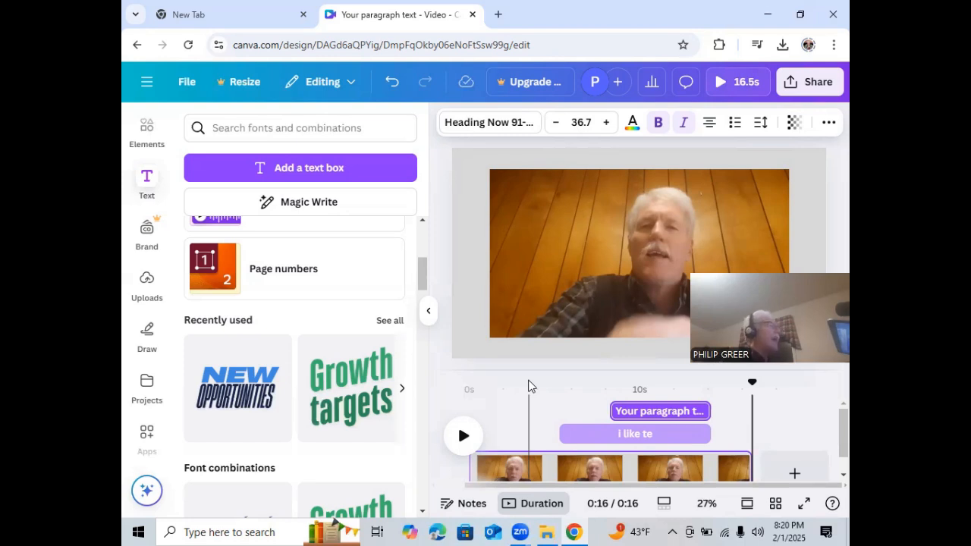
Move the playhead to about 7 seconds and browse the font combination templates
drag(750, 388, 592, 390)
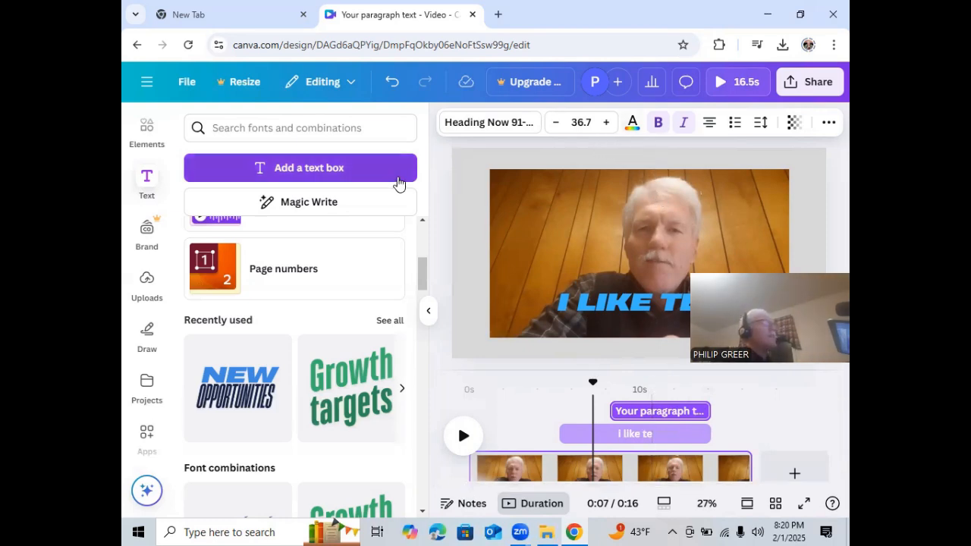
drag(423, 277, 417, 314)
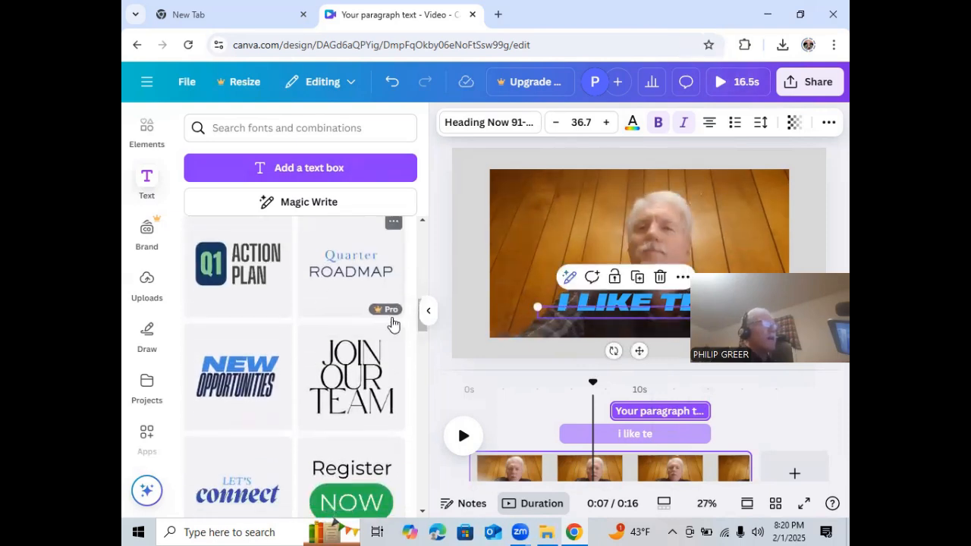
mouse_move(393, 318)
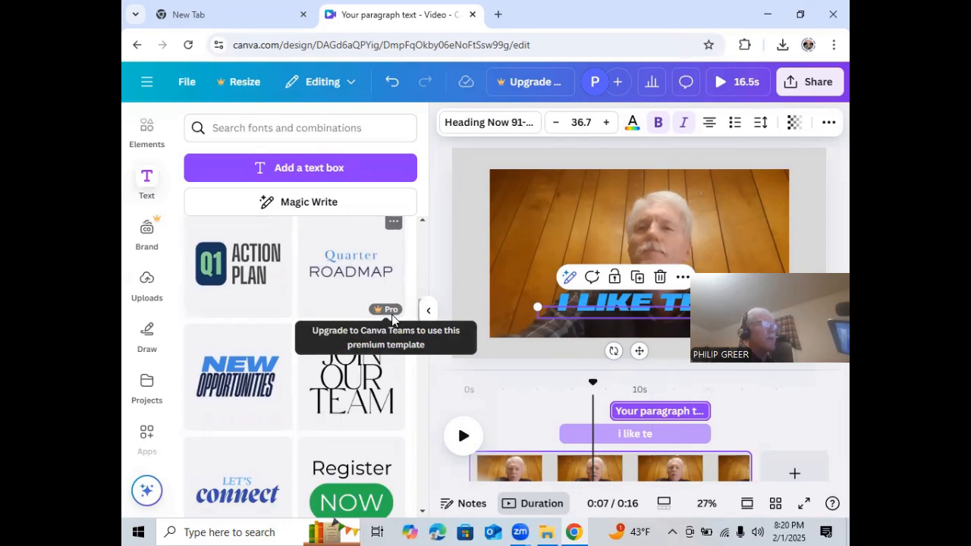